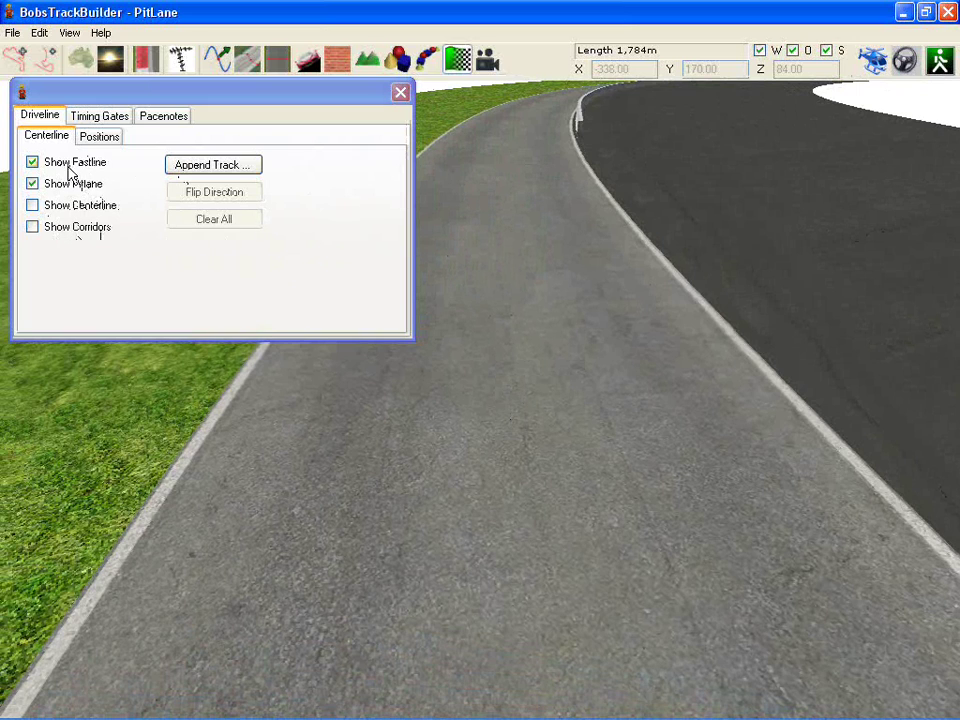
pyautogui.click(178, 119)
pyautogui.click(572, 233)
pyautogui.click(156, 161)
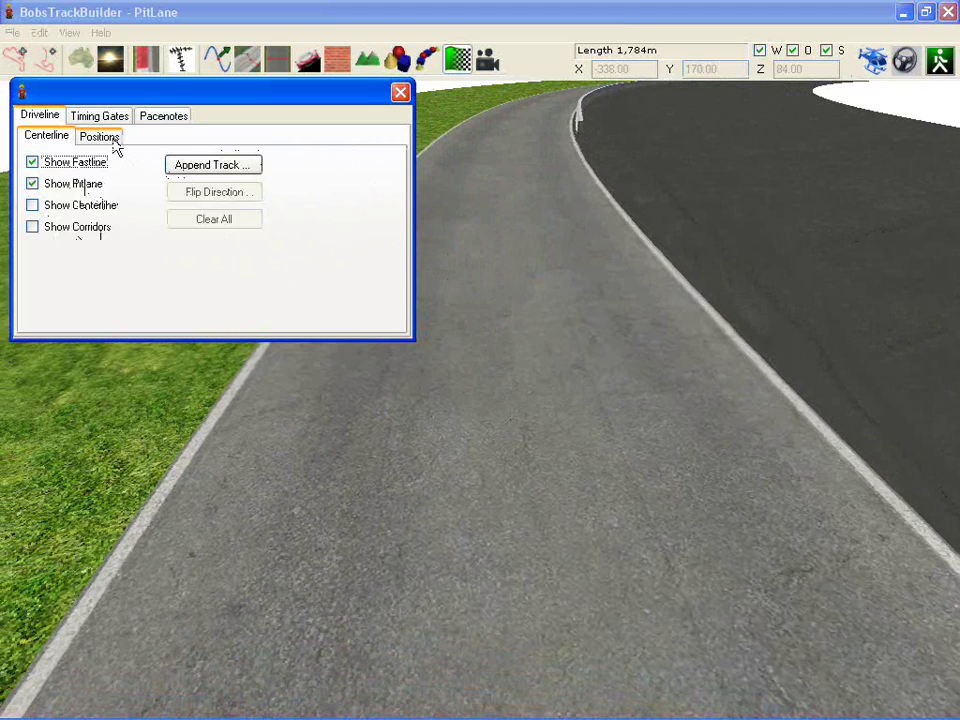
pyautogui.click(110, 140)
pyautogui.click(68, 165)
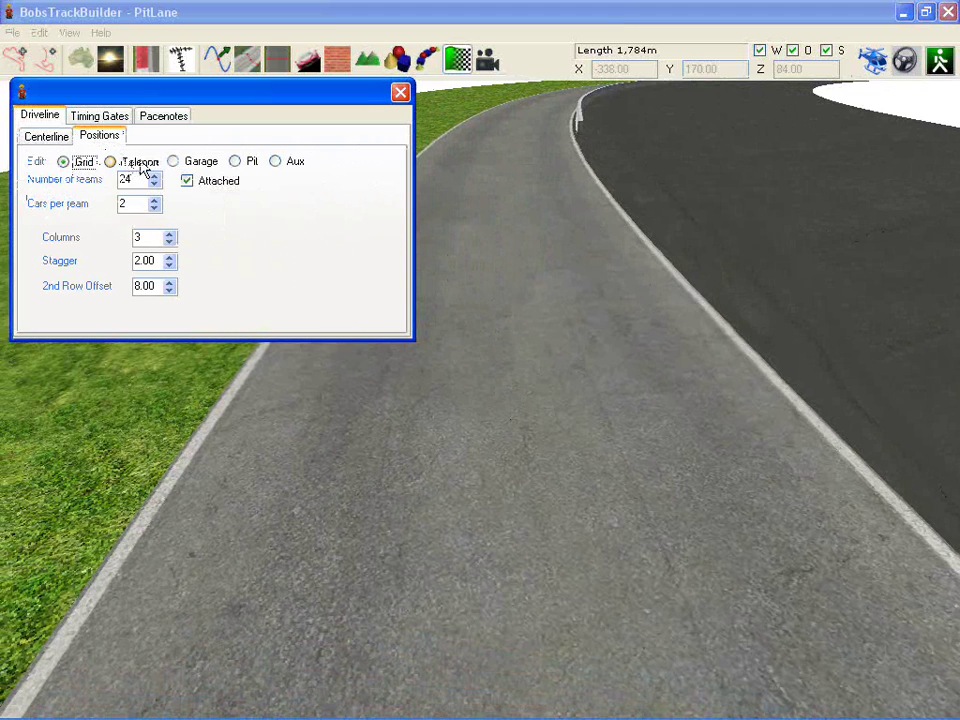
pyautogui.click(50, 140)
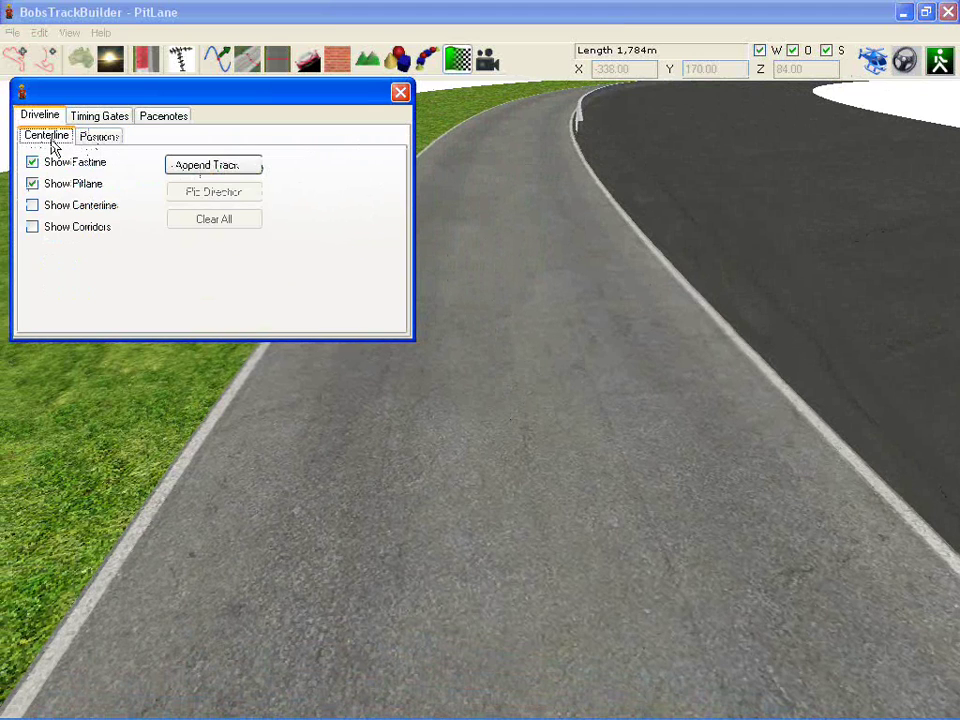
# - Append the track to the driveline to generate its fastline and pitlane
pyautogui.click(238, 162)
pyautogui.scroll(-4, 704, 336)
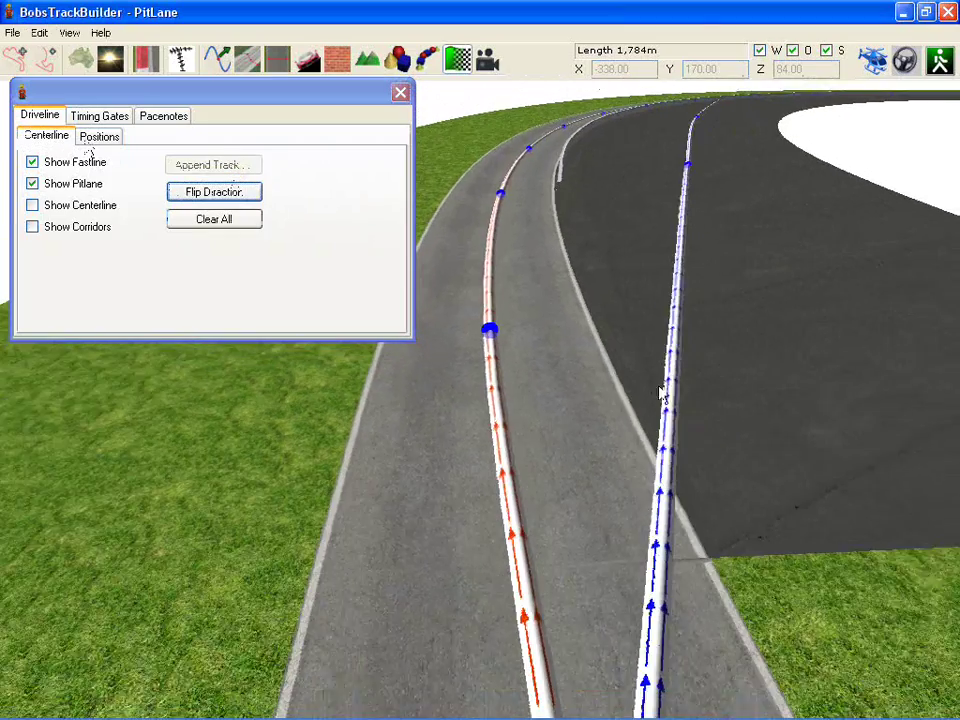
pyautogui.scroll(-1, 660, 392)
pyautogui.moveTo(611, 435); pyautogui.dragTo(595, 190, button='right')
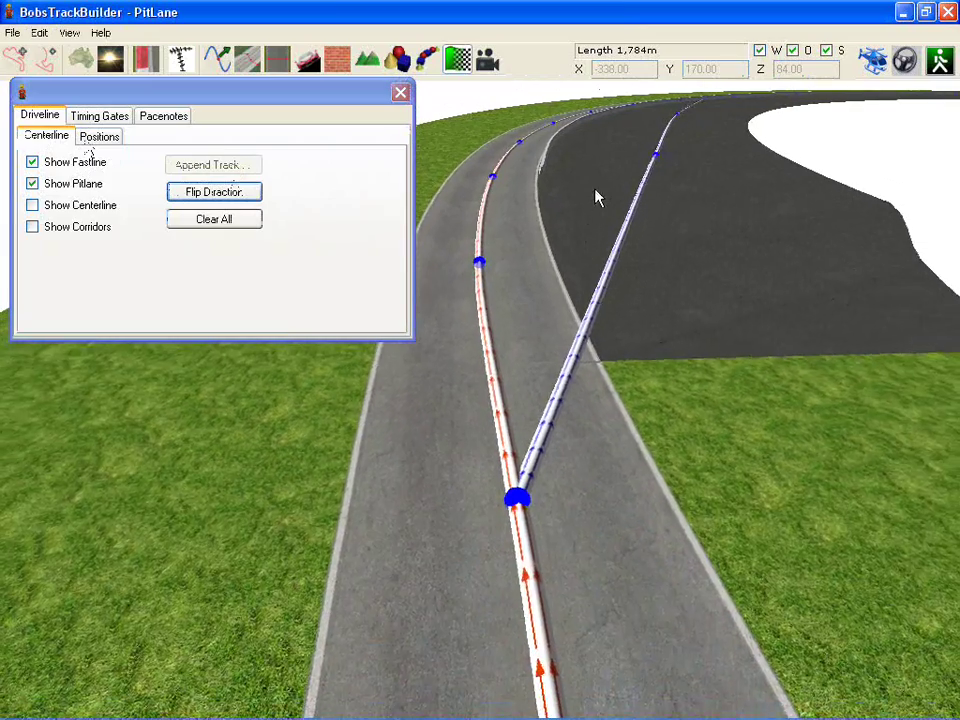
pyautogui.moveTo(597, 198); pyautogui.dragTo(591, 248, button='middle')
# - Hide the pitlane line and move two fastline nodes toward the outer edge of the bend beside the dark pit area
pyautogui.click(63, 186)
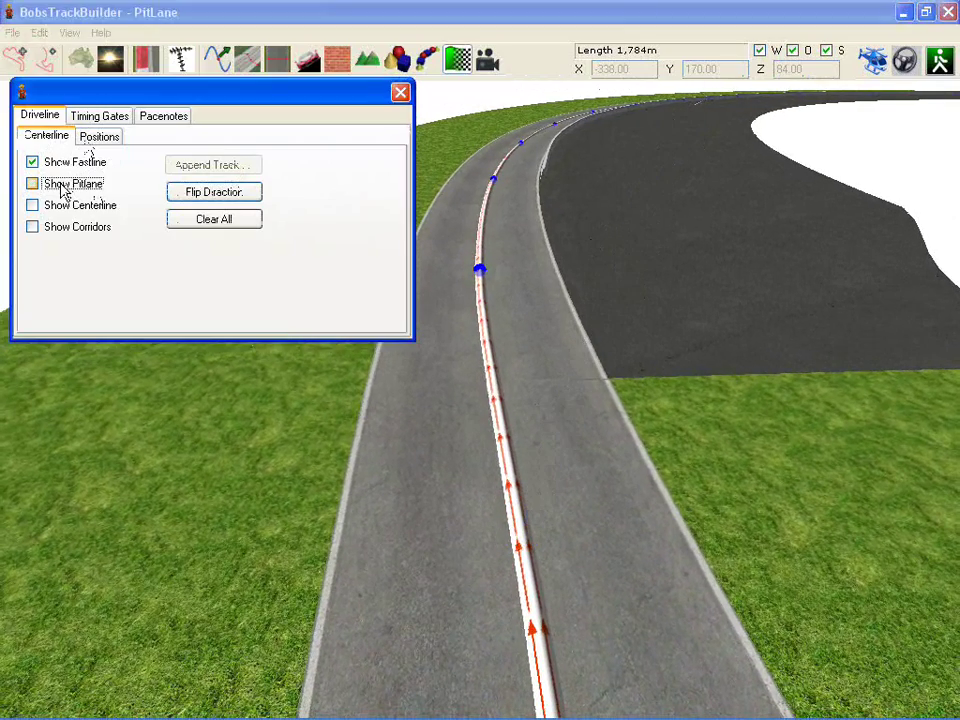
pyautogui.moveTo(482, 278); pyautogui.dragTo(437, 283)
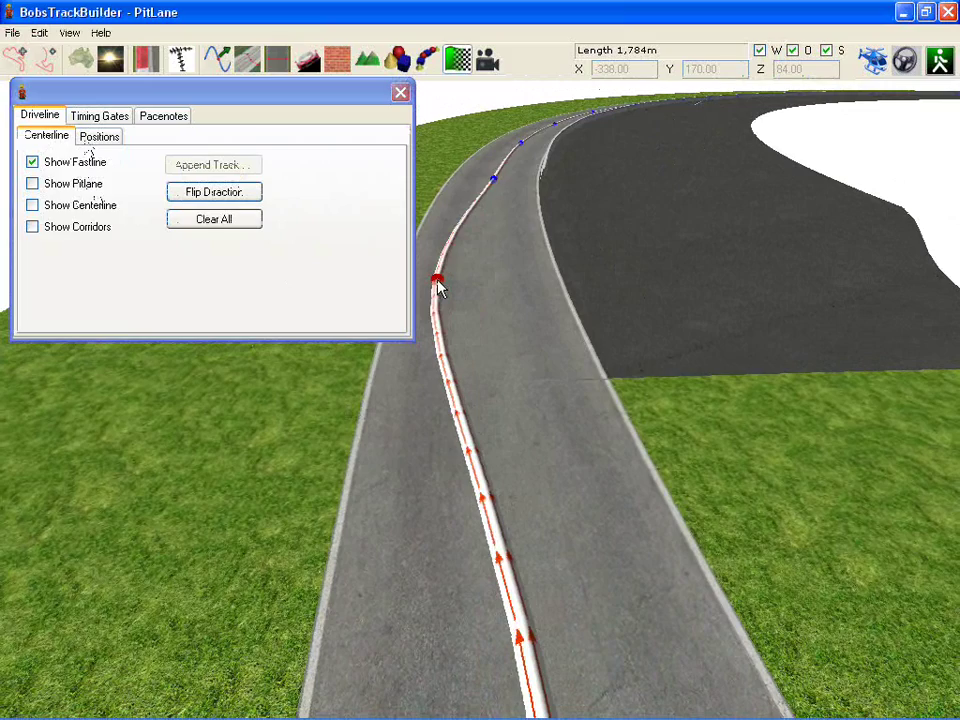
pyautogui.moveTo(491, 181); pyautogui.dragTo(477, 178)
pyautogui.scroll(-3, 454, 381)
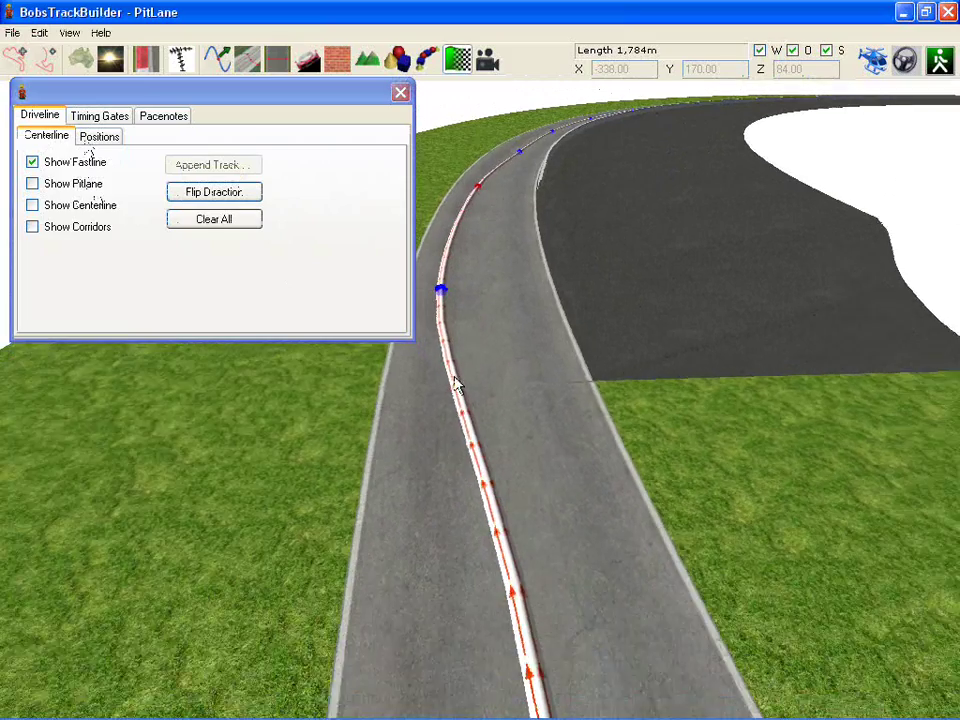
pyautogui.scroll(3, 444, 540)
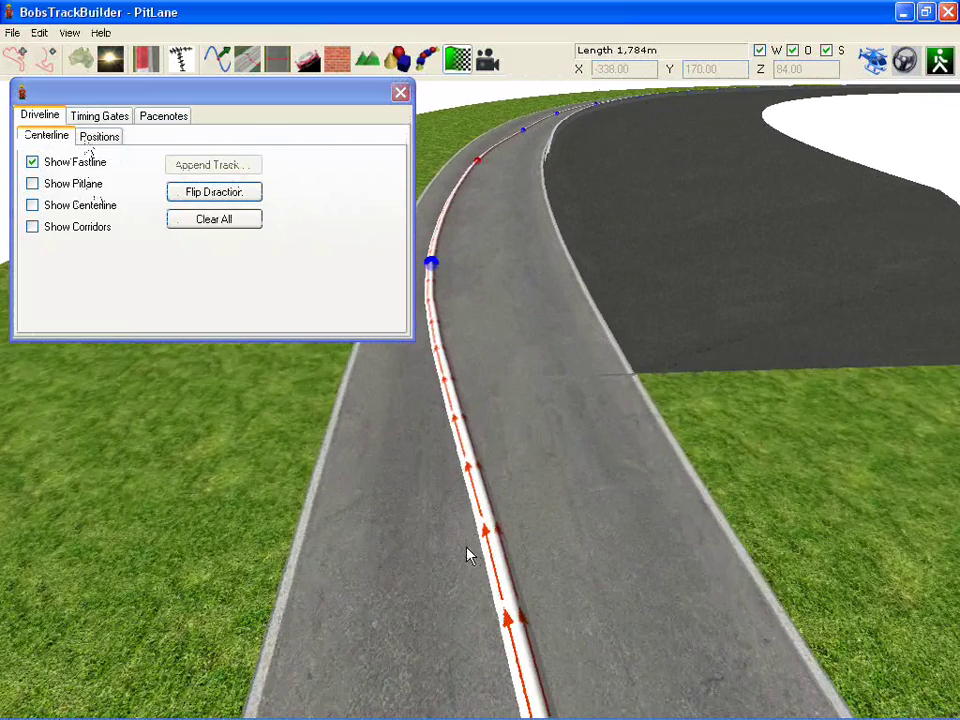
pyautogui.scroll(-3, 462, 412)
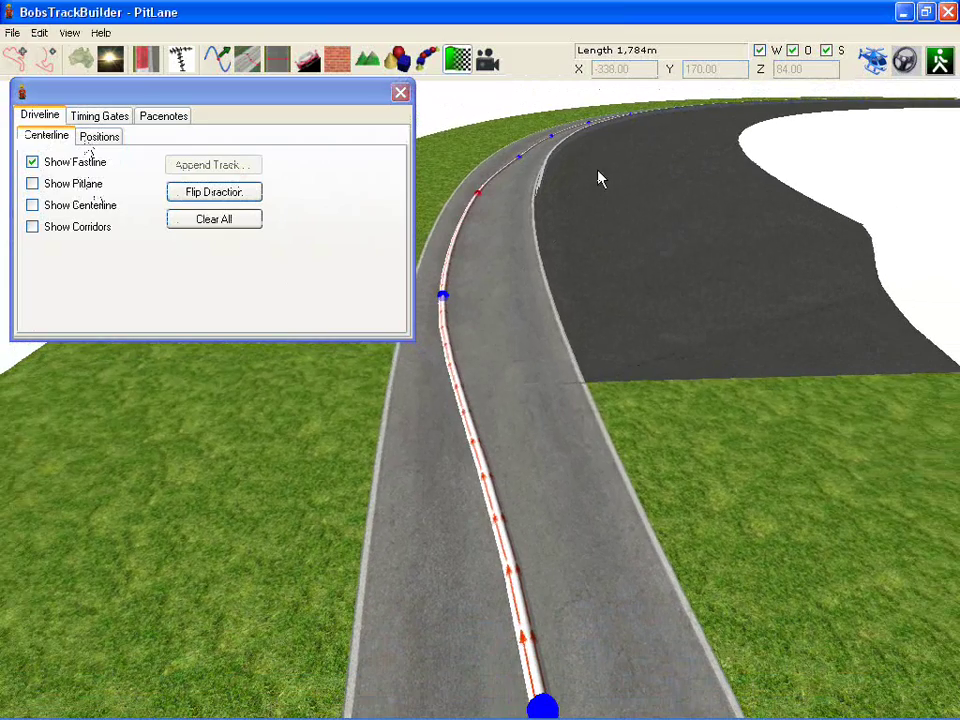
# - Adjust the fastline nodes through the curve leading up to the pit area to smooth the racing line
pyautogui.moveTo(550, 300); pyautogui.dragTo(529, 279, button='right')
pyautogui.scroll(-3, 530, 372)
pyautogui.scroll(-4, 525, 310)
pyautogui.moveTo(491, 464); pyautogui.dragTo(511, 402, button='middle')
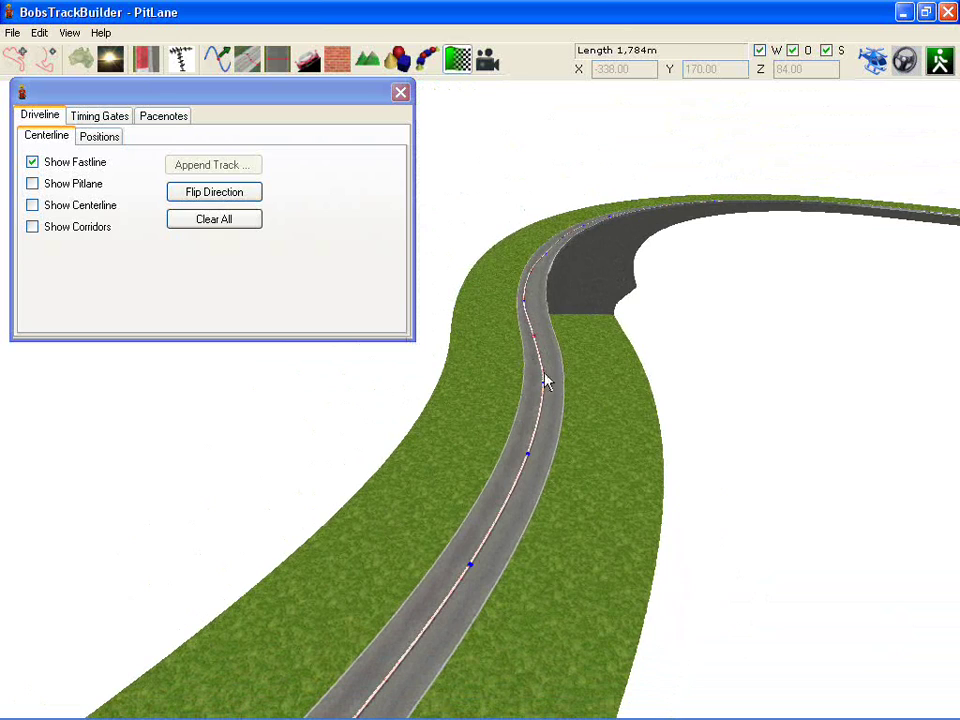
pyautogui.moveTo(544, 382); pyautogui.dragTo(542, 384)
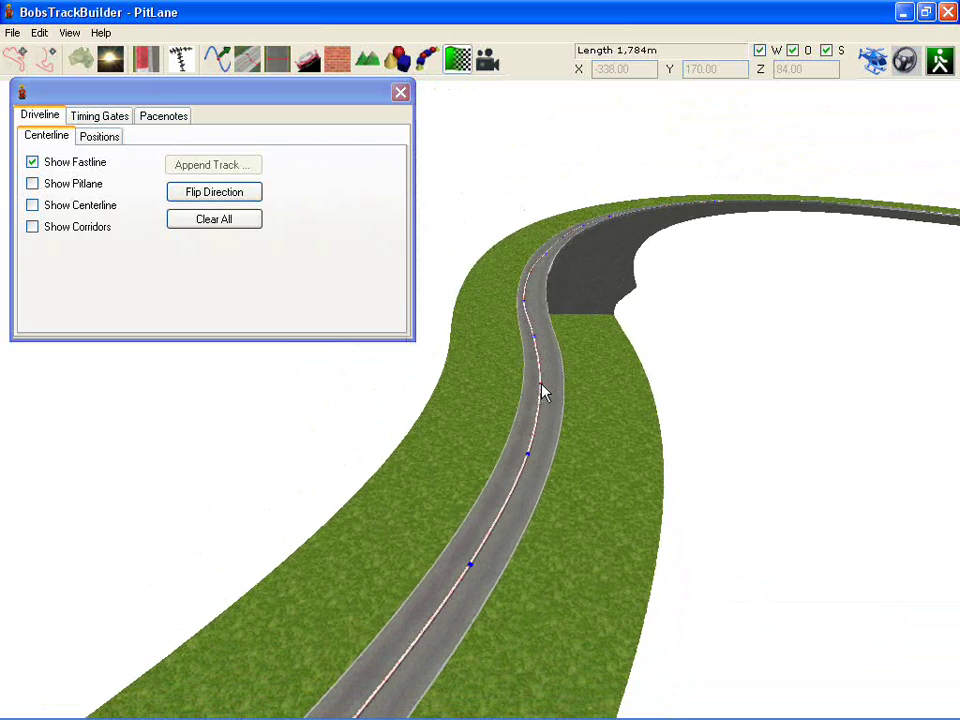
pyautogui.click(529, 457)
pyautogui.moveTo(473, 565); pyautogui.dragTo(483, 568)
# - Shift the next two fastline nodes farther back on the approach toward the right-hand edge of the track
pyautogui.scroll(-4, 441, 628)
pyautogui.moveTo(450, 615); pyautogui.dragTo(551, 564, button='middle')
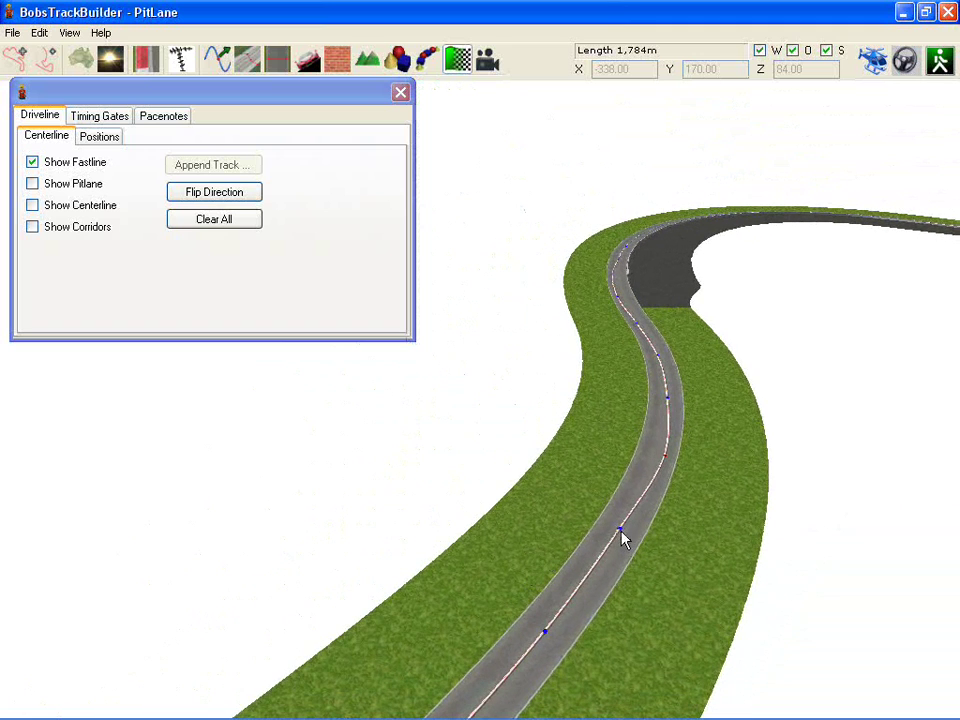
pyautogui.moveTo(620, 530); pyautogui.dragTo(629, 535)
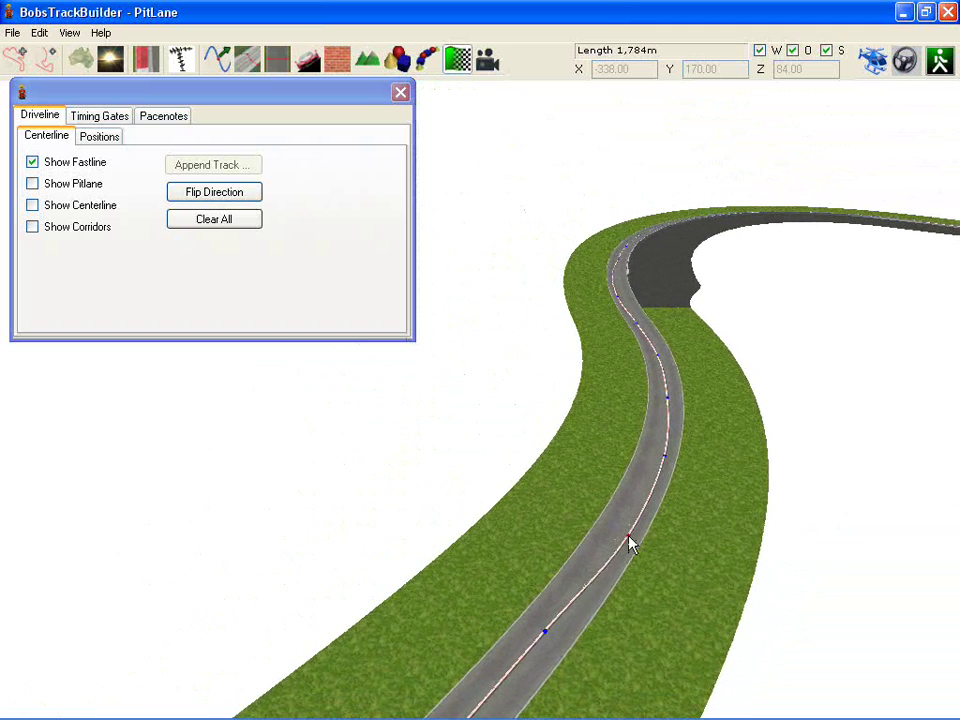
pyautogui.moveTo(546, 631); pyautogui.dragTo(557, 639)
pyautogui.moveTo(555, 530); pyautogui.dragTo(358, 603, button='right')
pyautogui.moveTo(360, 610); pyautogui.dragTo(483, 468, button='middle')
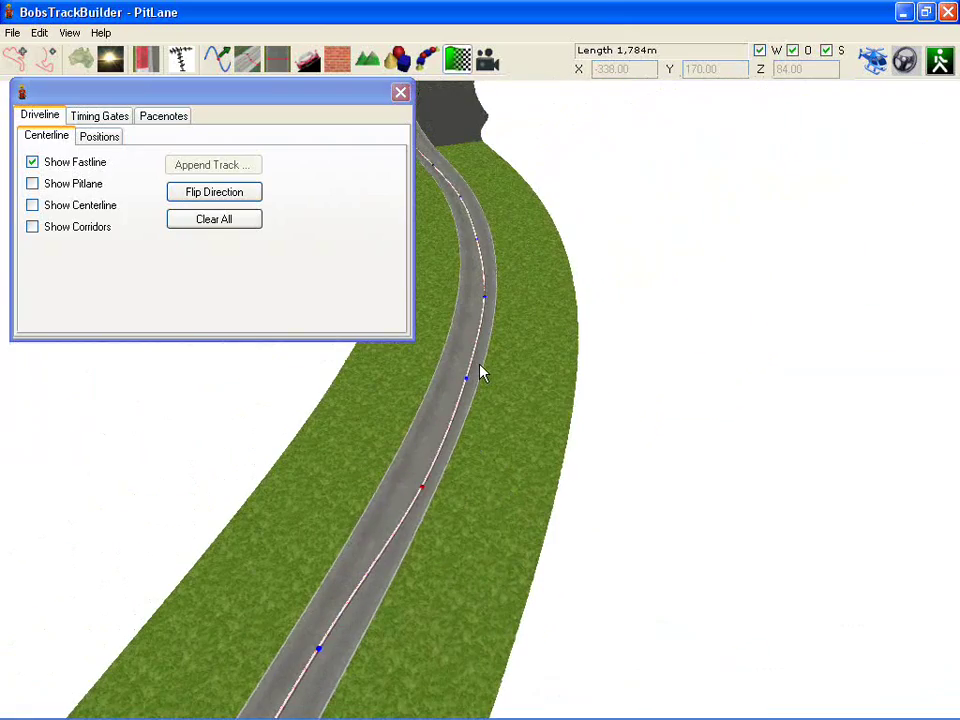
pyautogui.scroll(6, 481, 364)
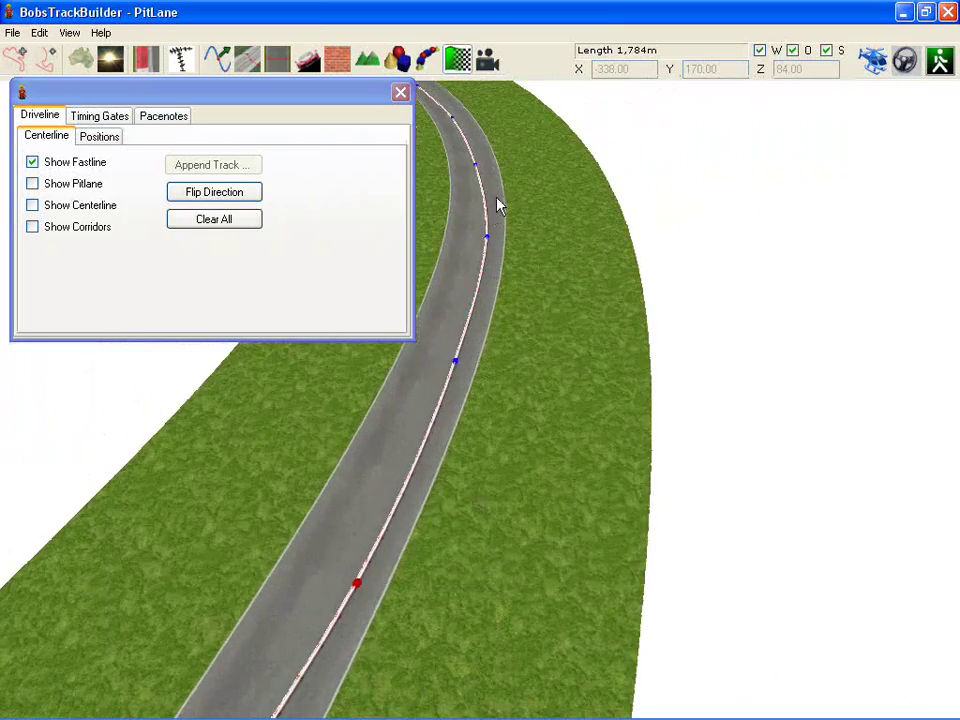
pyautogui.moveTo(500, 205); pyautogui.dragTo(370, 418, button='middle')
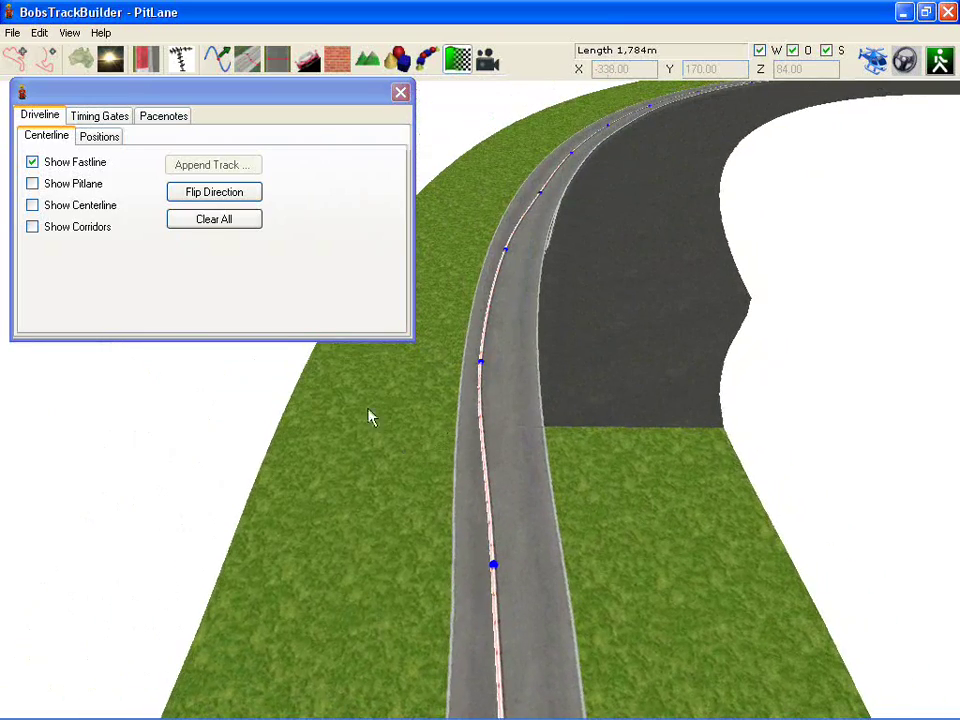
# - Display the pitlane line for editing instead of the fastline and move its start node back along the track, well before the pit area
pyautogui.click(88, 186)
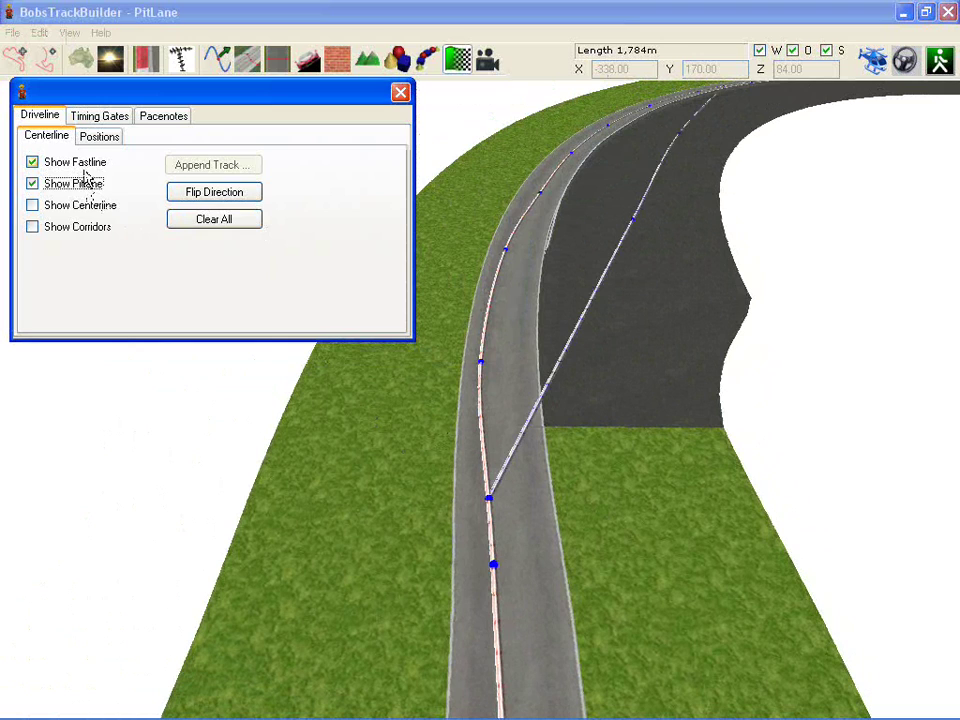
pyautogui.click(85, 166)
pyautogui.click(497, 458)
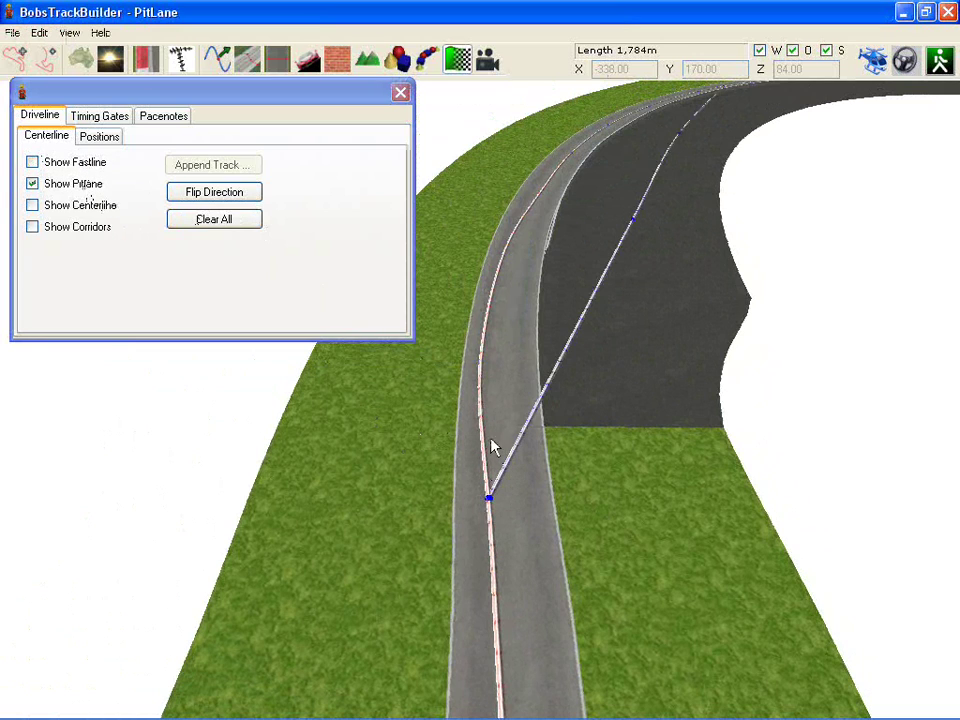
pyautogui.moveTo(489, 499); pyautogui.dragTo(519, 655)
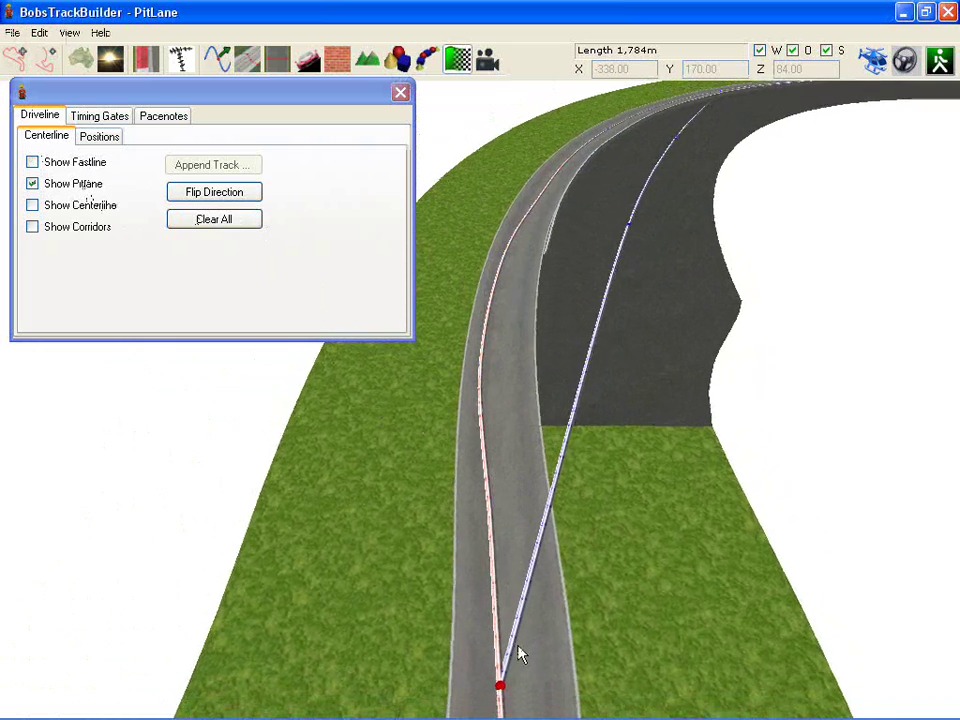
pyautogui.moveTo(519, 655); pyautogui.dragTo(587, 145, button='right')
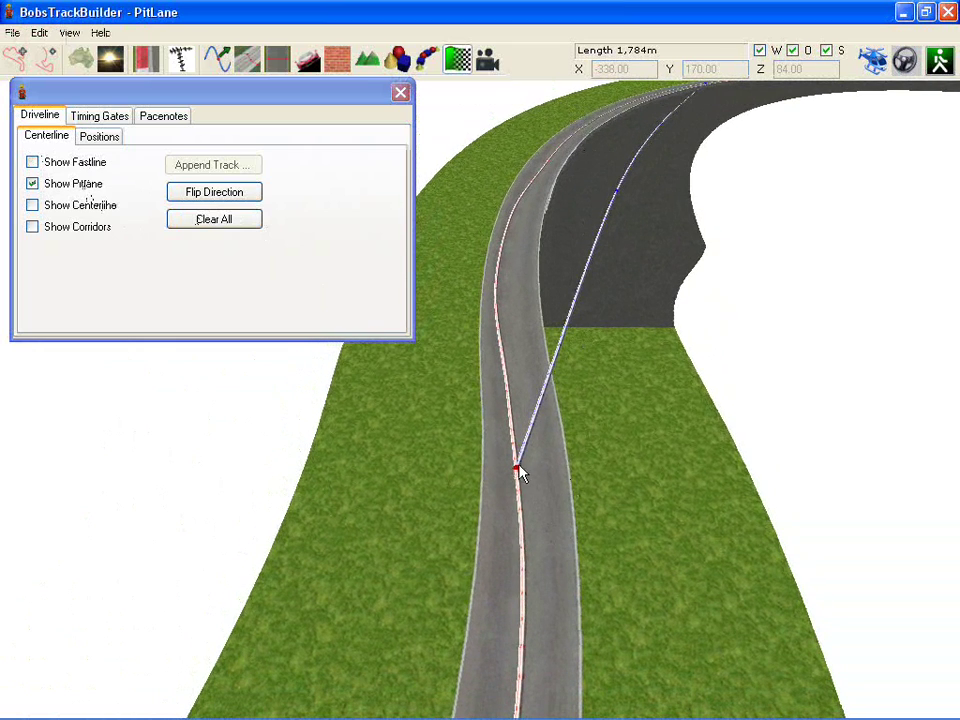
pyautogui.moveTo(519, 472); pyautogui.dragTo(521, 672)
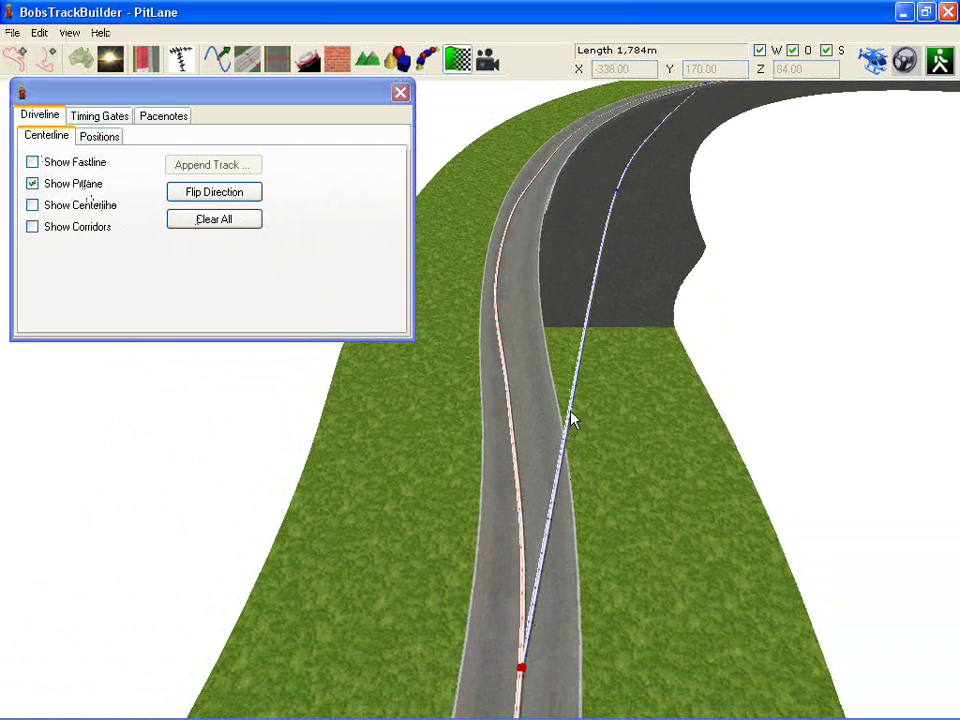
# - Add and position pitlane nodes so the line leaves the track at the pit entry and follows the dark surface
pyautogui.moveTo(572, 420); pyautogui.dragTo(568, 226)
pyautogui.click(557, 300)
pyautogui.moveTo(620, 194); pyautogui.dragTo(583, 165)
pyautogui.moveTo(660, 130); pyautogui.dragTo(630, 130)
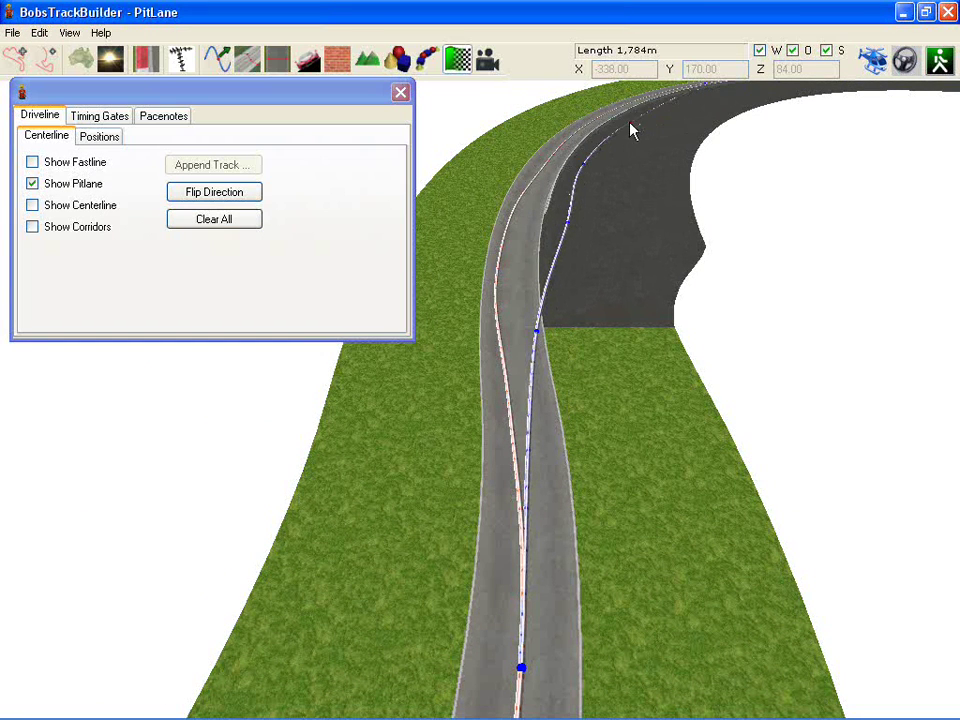
# - Move the end node of the pitlane line around the bend to the track beyond it
pyautogui.moveTo(635, 122); pyautogui.dragTo(575, 353, button='middle')
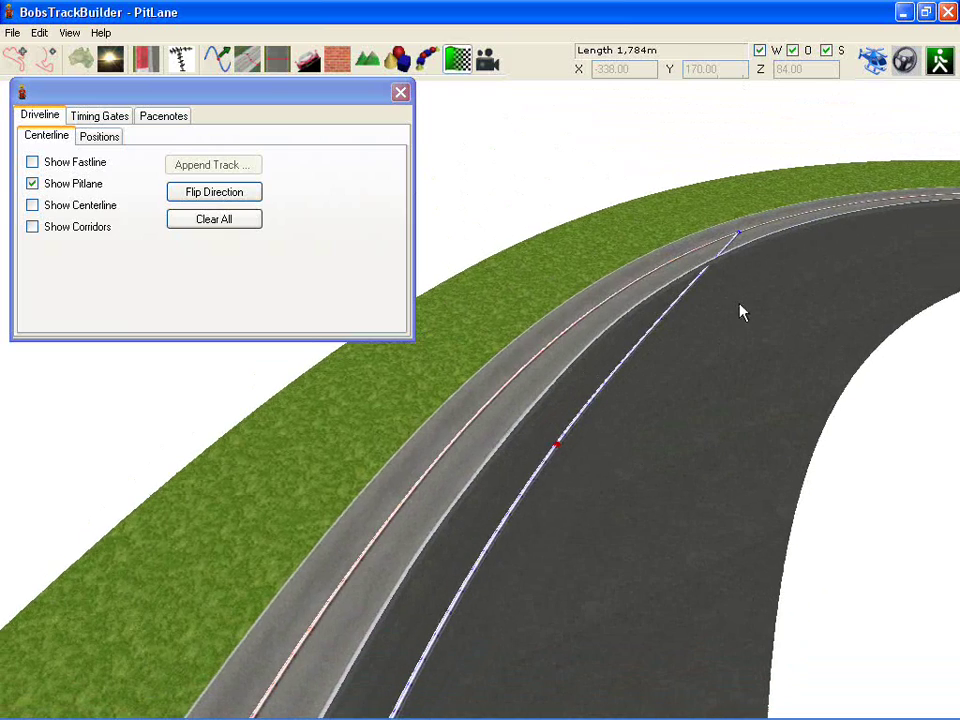
pyautogui.moveTo(740, 304); pyautogui.dragTo(830, 246, button='middle')
pyautogui.moveTo(636, 215); pyautogui.dragTo(602, 378, button='middle')
pyautogui.scroll(-3, 654, 337)
pyautogui.moveTo(533, 350); pyautogui.dragTo(930, 136)
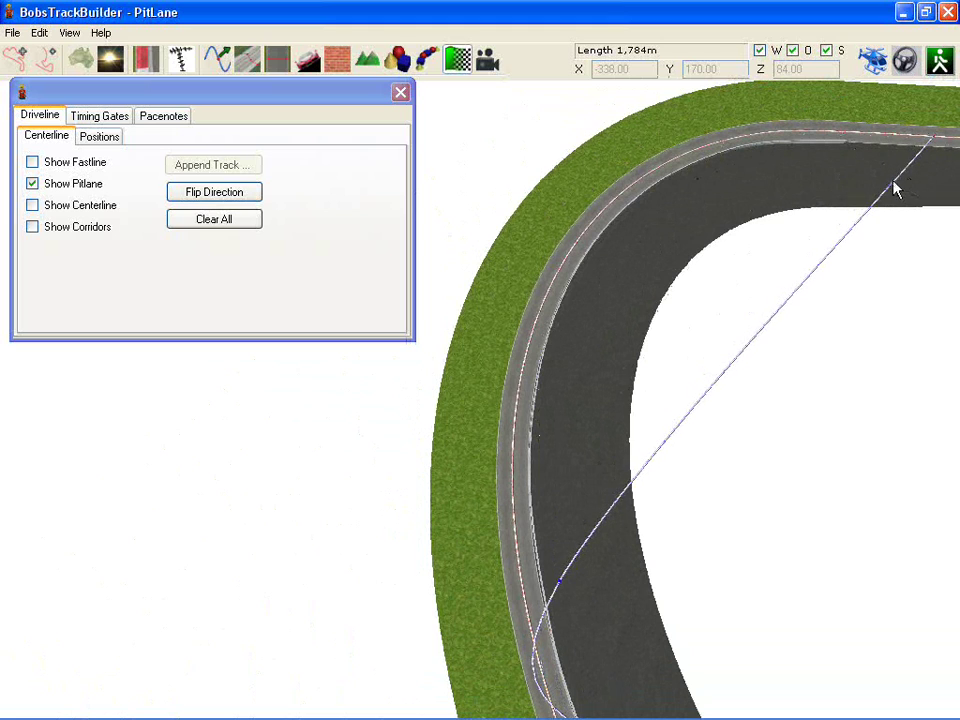
# - Bend the pitlane line around the corner within the dark surface and move its end node past the pit exit
pyautogui.moveTo(896, 190); pyautogui.dragTo(753, 186)
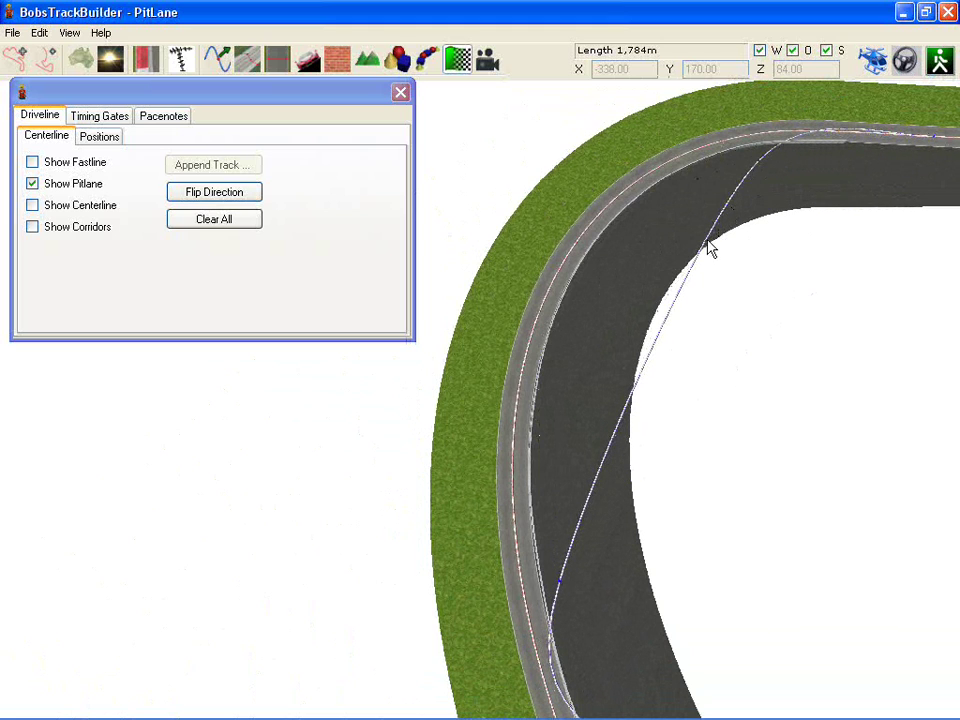
pyautogui.moveTo(707, 247); pyautogui.dragTo(562, 347)
pyautogui.moveTo(562, 347); pyautogui.dragTo(640, 250, button='right')
pyautogui.moveTo(611, 238); pyautogui.dragTo(785, 184)
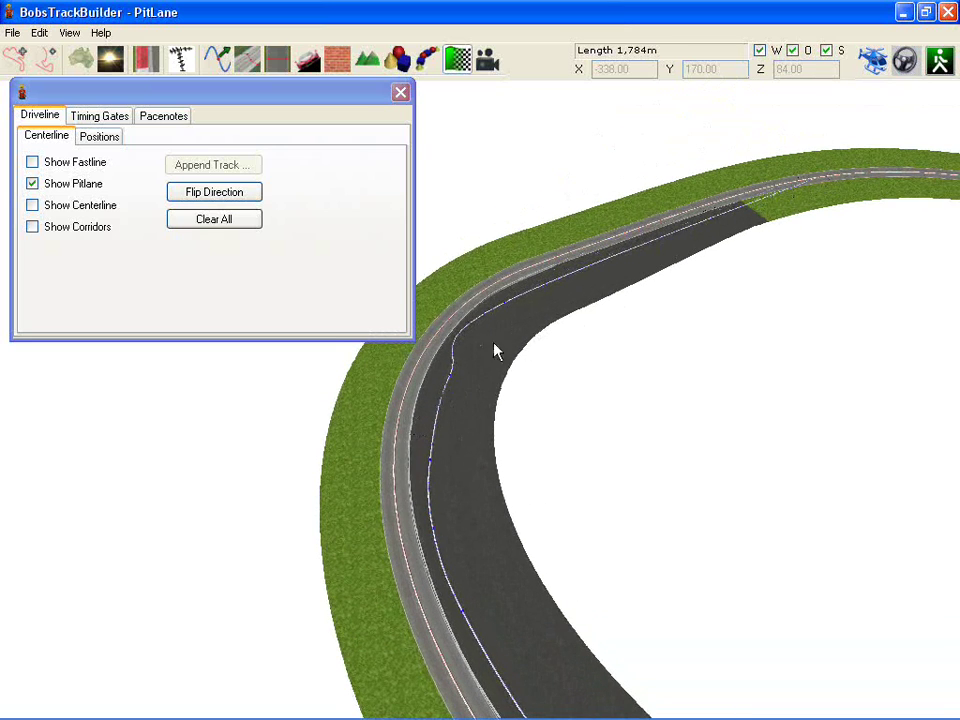
# - Reshape the pitlane line near the pit exit so it runs along the dark surface and merges with the track
pyautogui.moveTo(564, 311); pyautogui.dragTo(636, 310, button='right')
pyautogui.scroll(6, 529, 309)
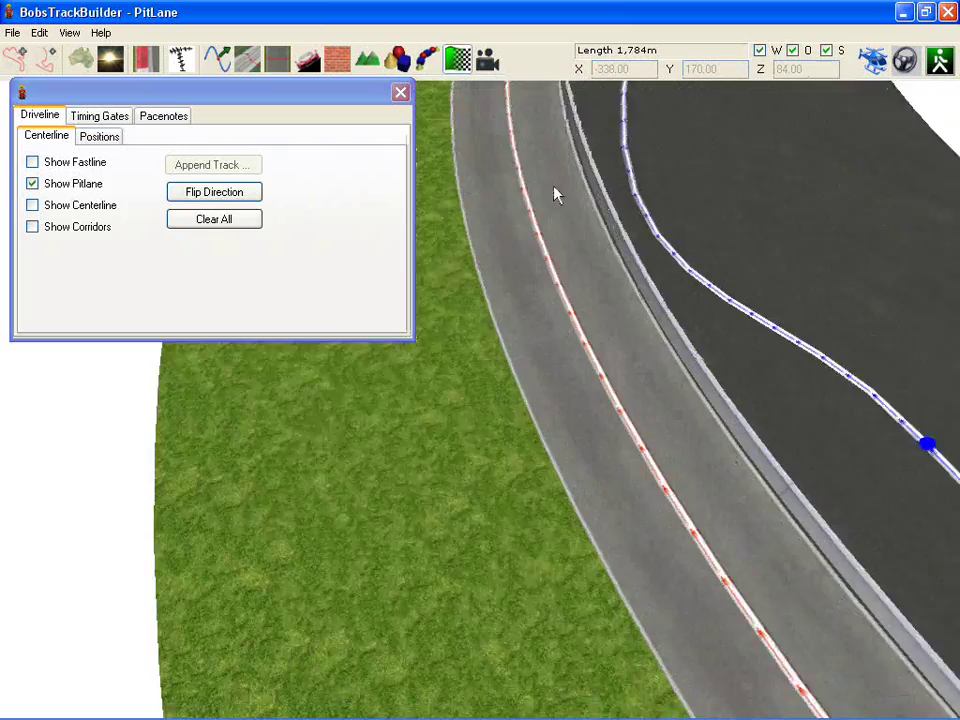
pyautogui.moveTo(557, 195); pyautogui.dragTo(527, 348, button='right')
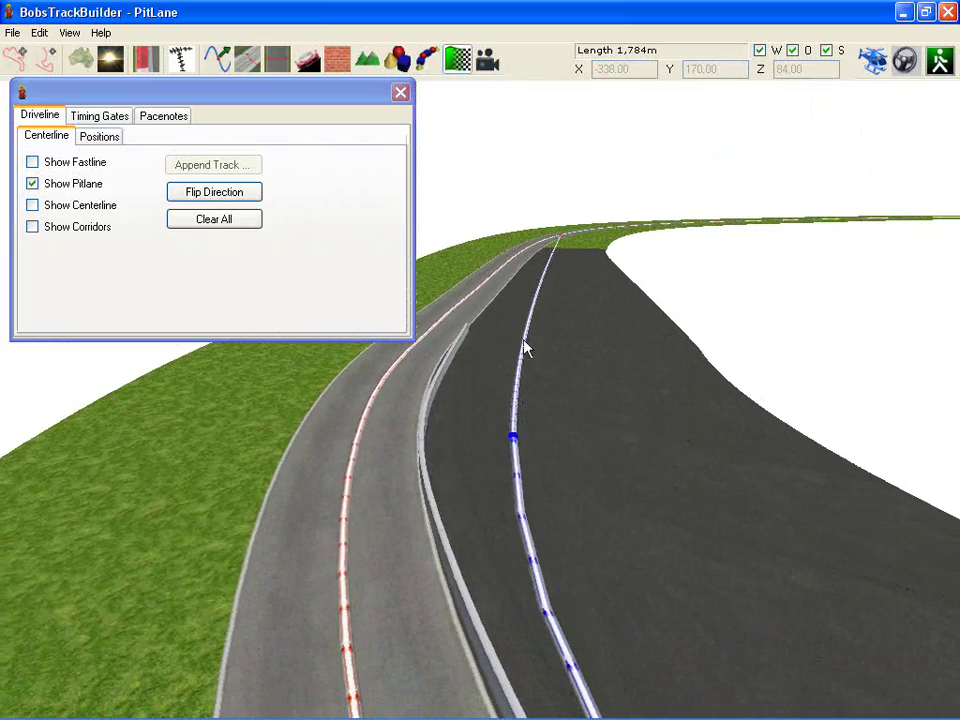
pyautogui.moveTo(527, 348); pyautogui.dragTo(521, 270)
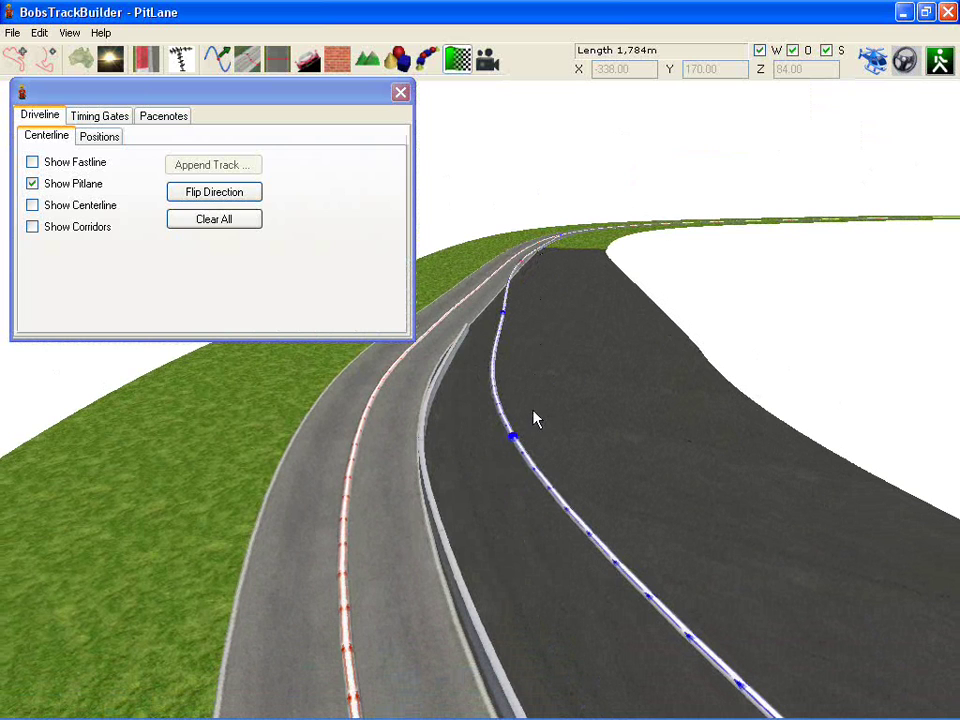
# - Reposition the pitlane nodes through the main bend so the line runs closer to the pit wall
pyautogui.moveTo(510, 438); pyautogui.dragTo(486, 470)
pyautogui.moveTo(486, 470); pyautogui.dragTo(731, 595, button='right')
pyautogui.moveTo(675, 519); pyautogui.dragTo(690, 591)
pyautogui.moveTo(690, 591); pyautogui.dragTo(677, 406, button='right')
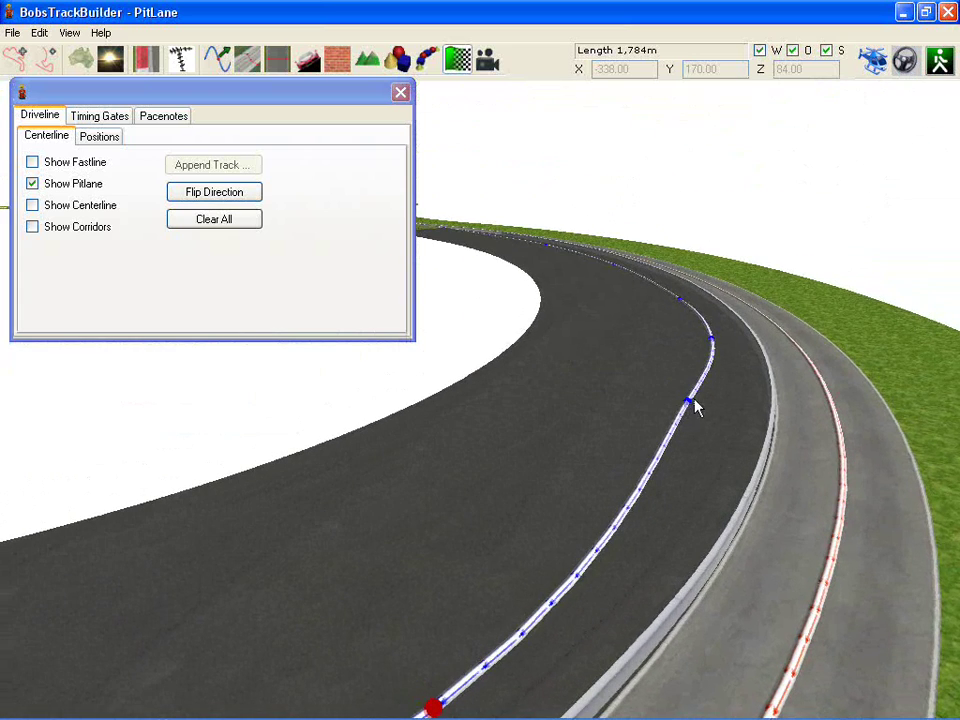
pyautogui.moveTo(697, 407); pyautogui.dragTo(720, 406)
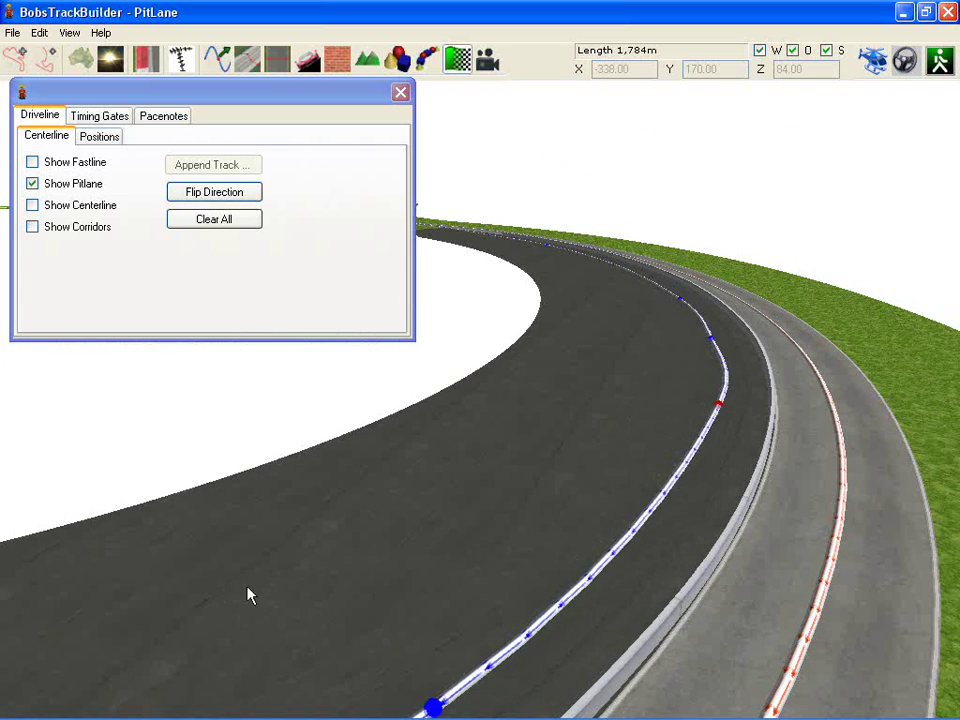
# - Display the driveline's centerline with its nodes at the track before the pit entry and hide the pitlane line
pyautogui.moveTo(561, 323); pyautogui.dragTo(567, 571, button='right')
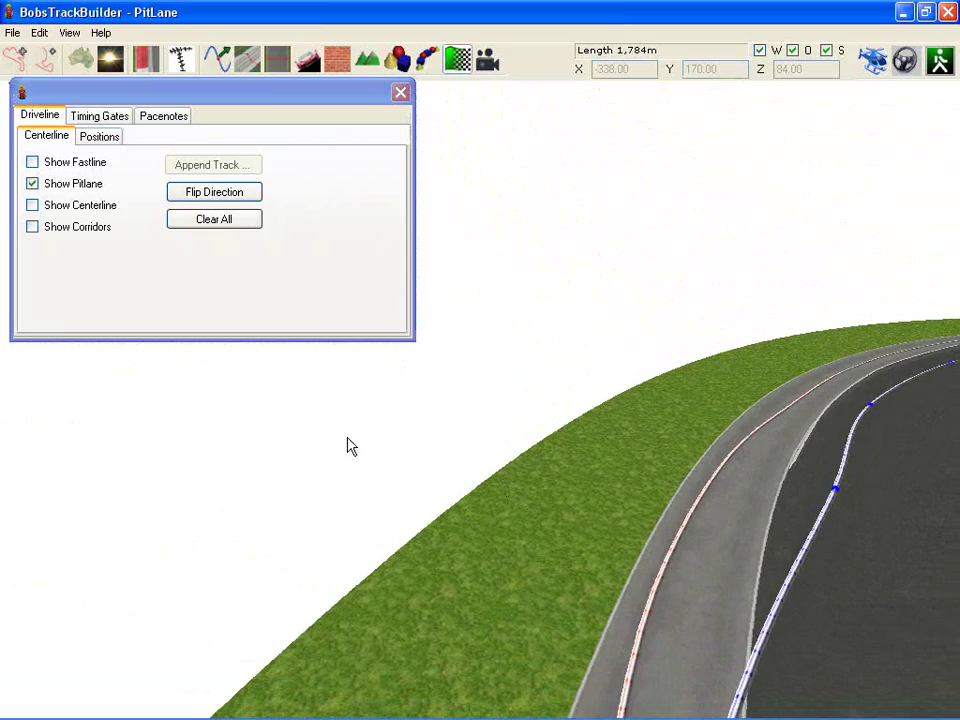
pyautogui.moveTo(350, 446); pyautogui.dragTo(512, 540, button='right')
pyautogui.click(79, 211)
pyautogui.click(77, 184)
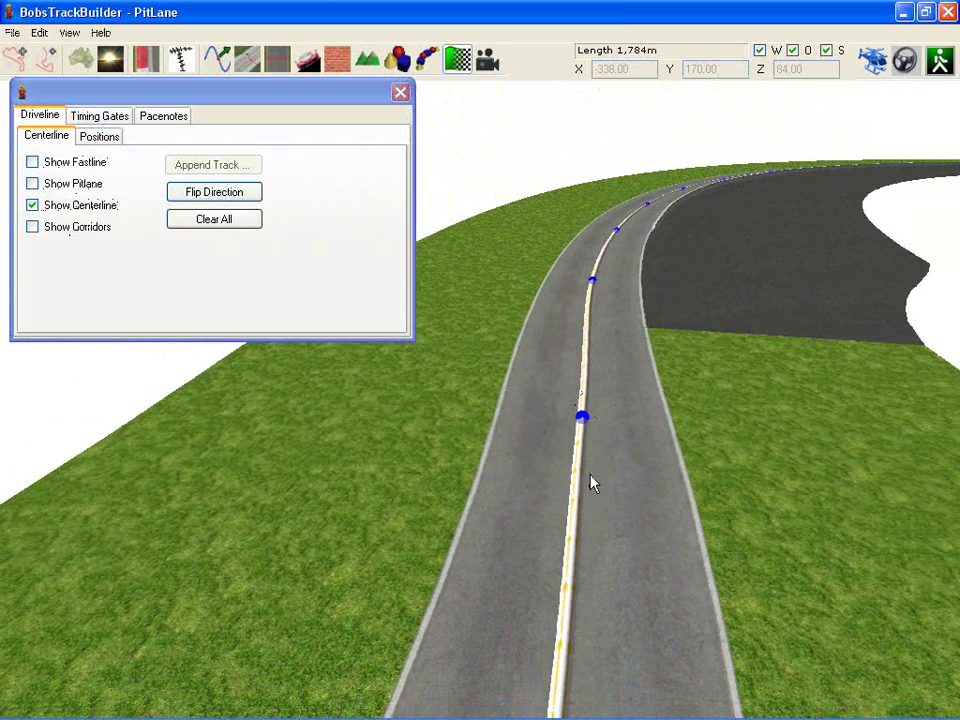
pyautogui.moveTo(591, 483); pyautogui.dragTo(571, 519, button='right')
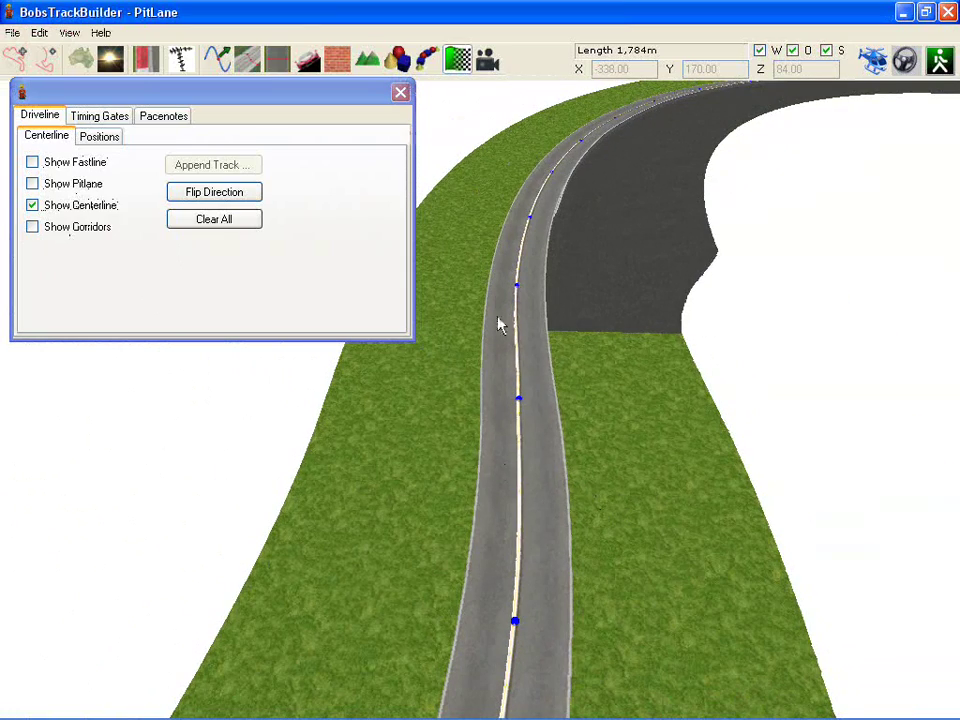
pyautogui.moveTo(609, 162); pyautogui.dragTo(590, 186, button='right')
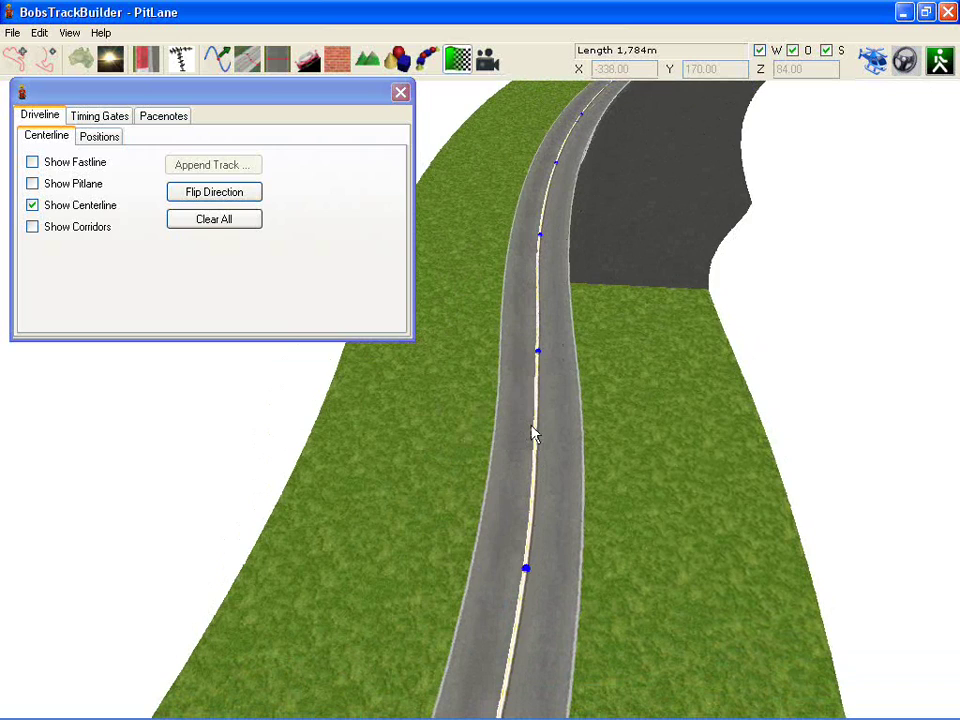
pyautogui.click(540, 231)
pyautogui.click(240, 190)
pyautogui.moveTo(571, 275); pyautogui.dragTo(572, 249, button='right')
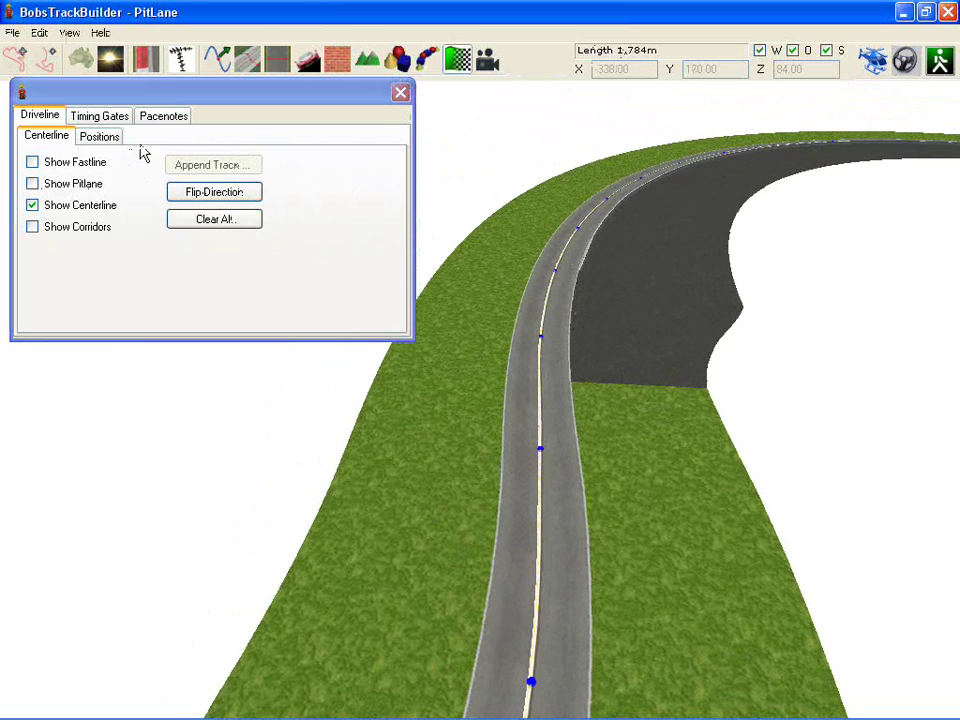
# - Place an Easy Left pacenote on the track before the pit entry and shift it further along the centerline
pyautogui.click(170, 117)
pyautogui.click(224, 193)
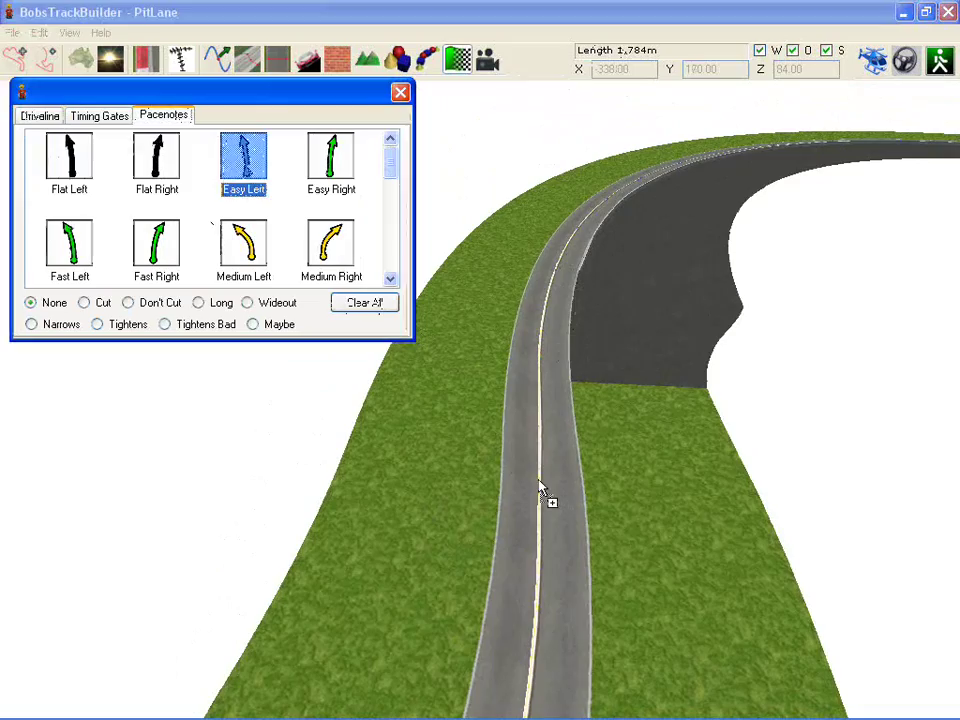
pyautogui.click(560, 504)
pyautogui.scroll(2, 566, 505)
pyautogui.moveTo(566, 497); pyautogui.dragTo(528, 179, button='right')
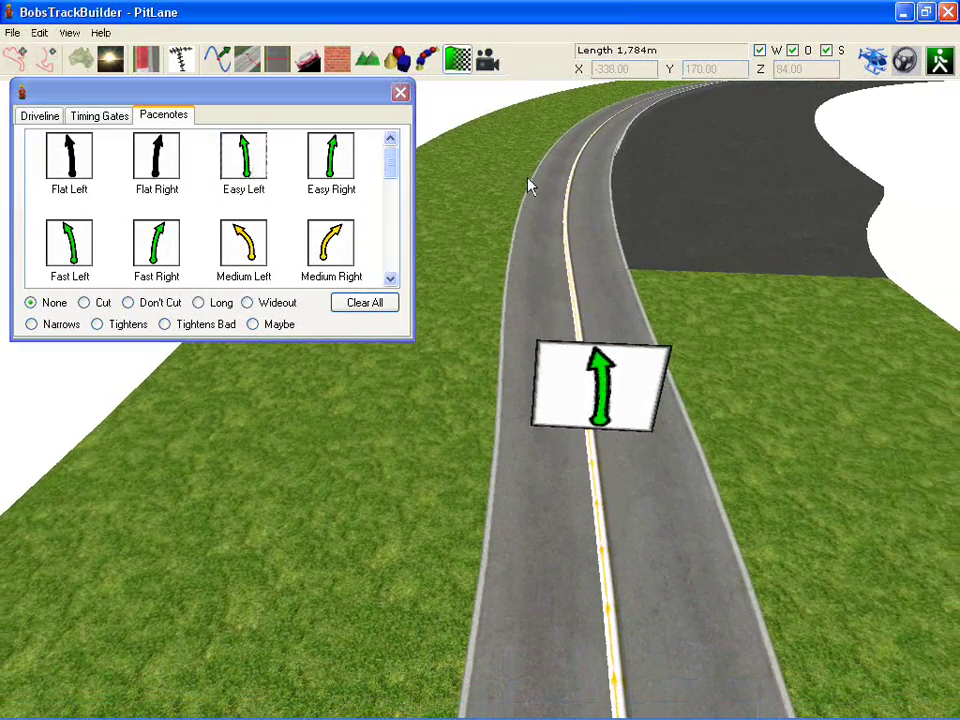
pyautogui.moveTo(630, 374); pyautogui.dragTo(580, 337)
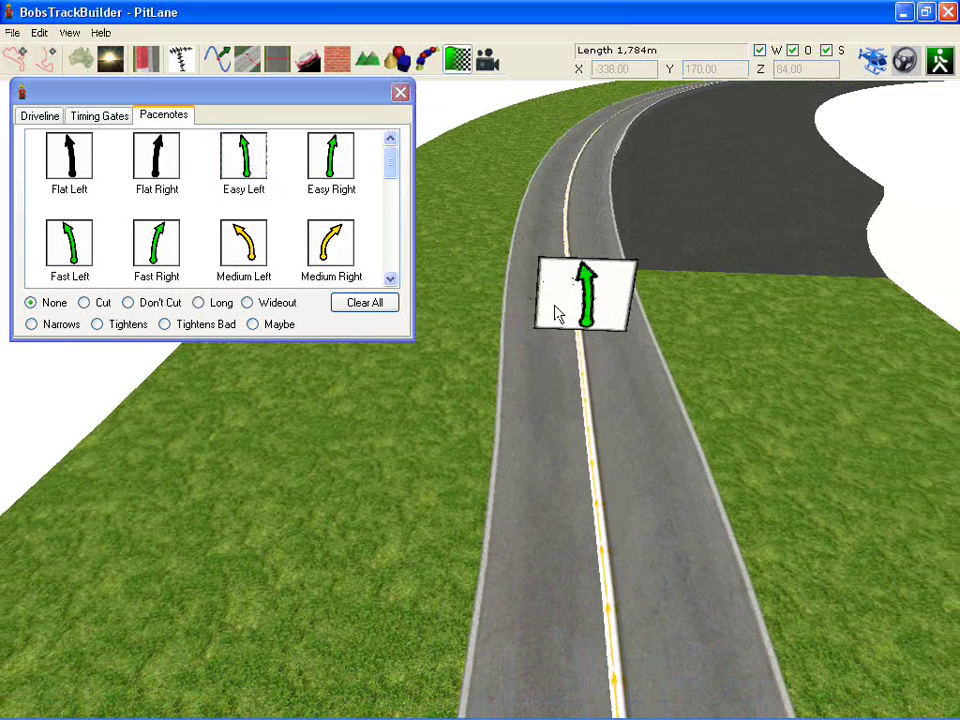
# - Close and reopen the driveline settings, and display the corridors along the centerline before the pit entry
pyautogui.click(401, 92)
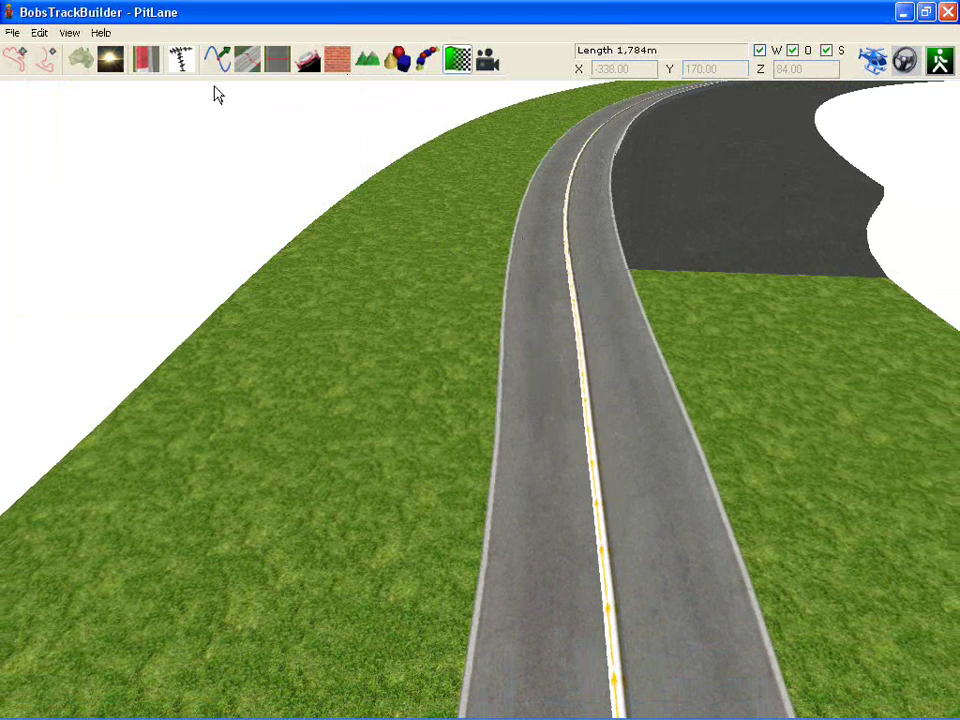
pyautogui.click(456, 62)
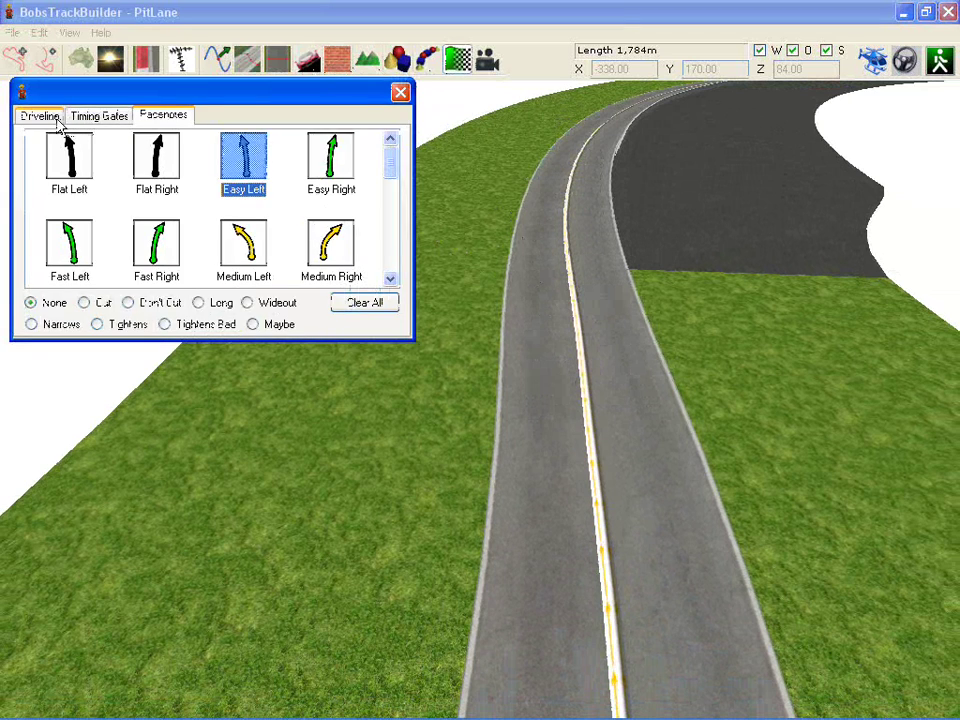
pyautogui.click(50, 118)
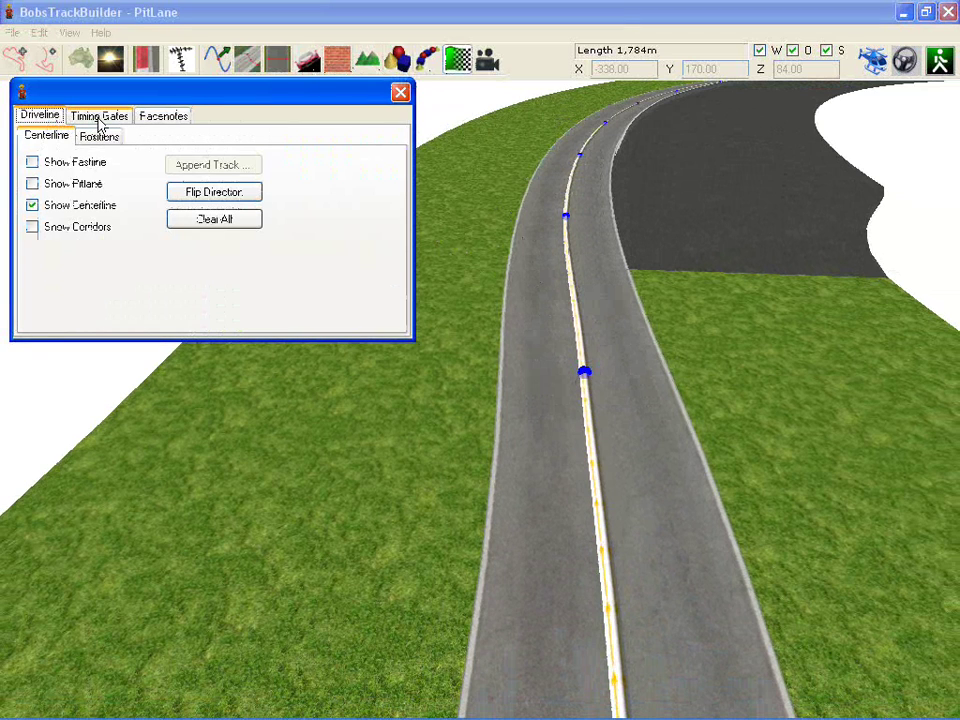
pyautogui.moveTo(636, 238); pyautogui.dragTo(642, 230, button='right')
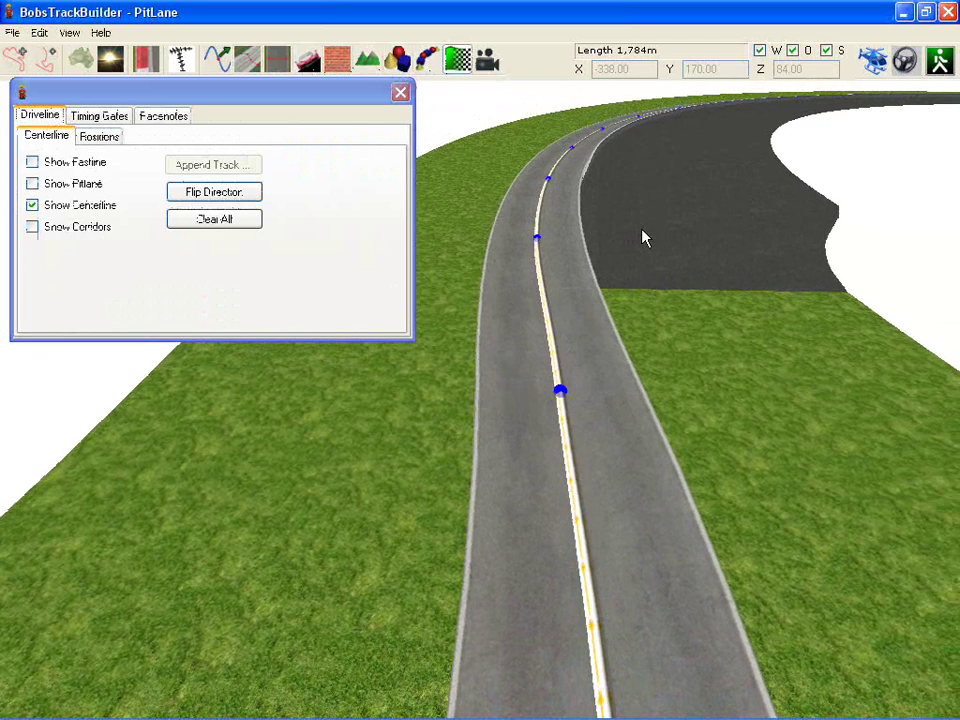
pyautogui.click(63, 230)
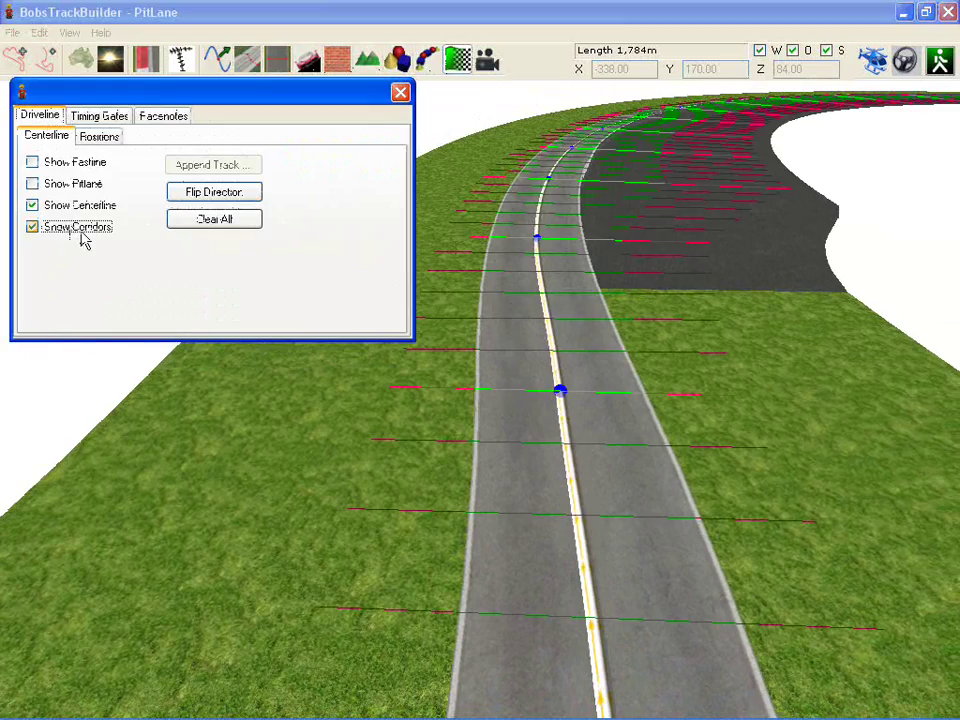
pyautogui.click(469, 450)
pyautogui.moveTo(501, 407); pyautogui.dragTo(538, 421)
pyautogui.scroll(2, 538, 413)
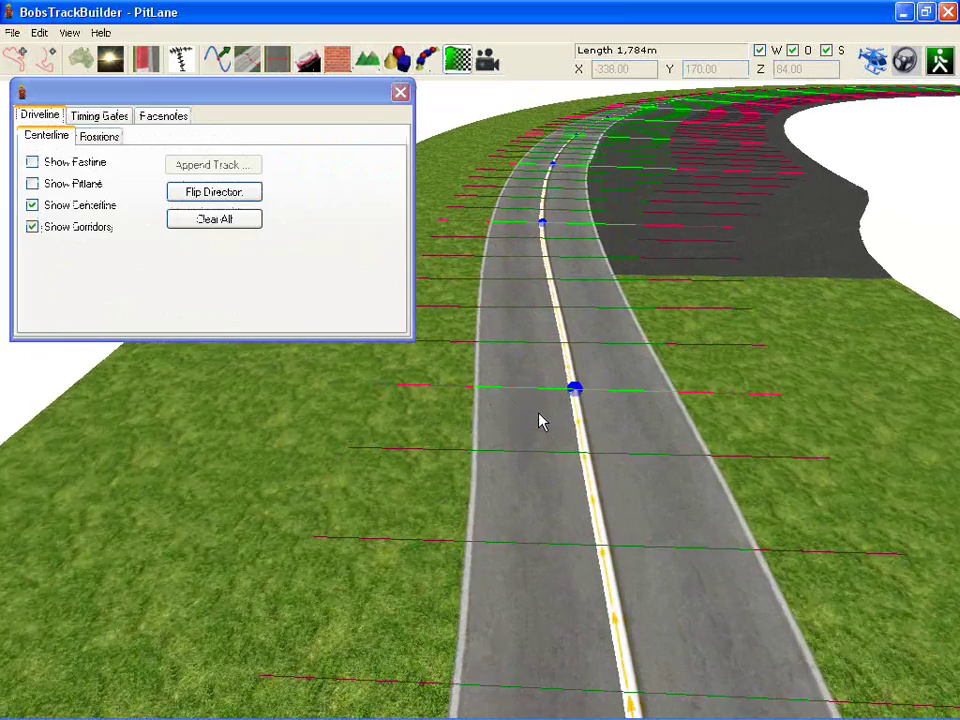
pyautogui.moveTo(538, 411)
pyautogui.mouseDown(button='right')
pyautogui.moveTo(540, 389)
pyautogui.moveTo(528, 391)
pyautogui.mouseUp(button='right')
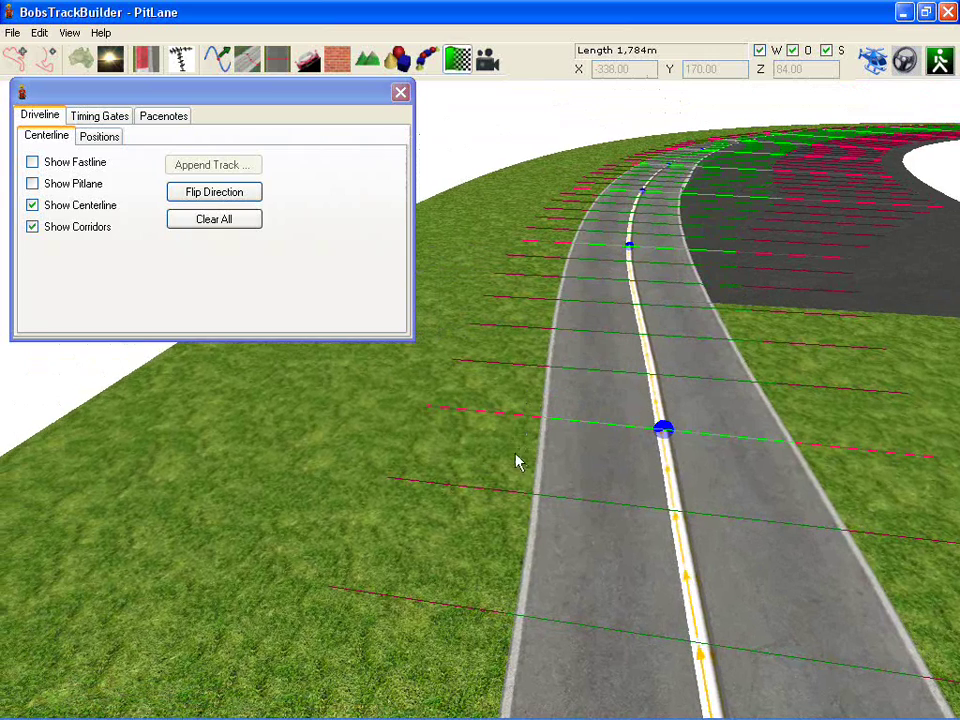
pyautogui.moveTo(706, 438); pyautogui.dragTo(723, 442, button='right')
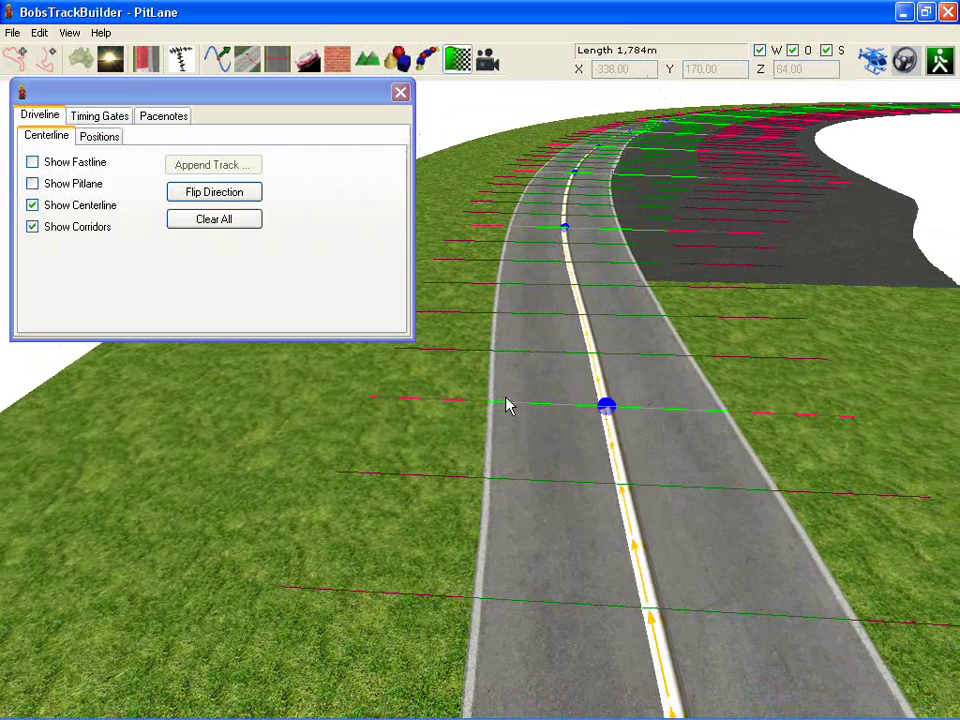
# - Extend the outer corridor limit of the centerline node before the pit entry across the grass on the side opposite the pits
pyautogui.moveTo(343, 420); pyautogui.dragTo(336, 441)
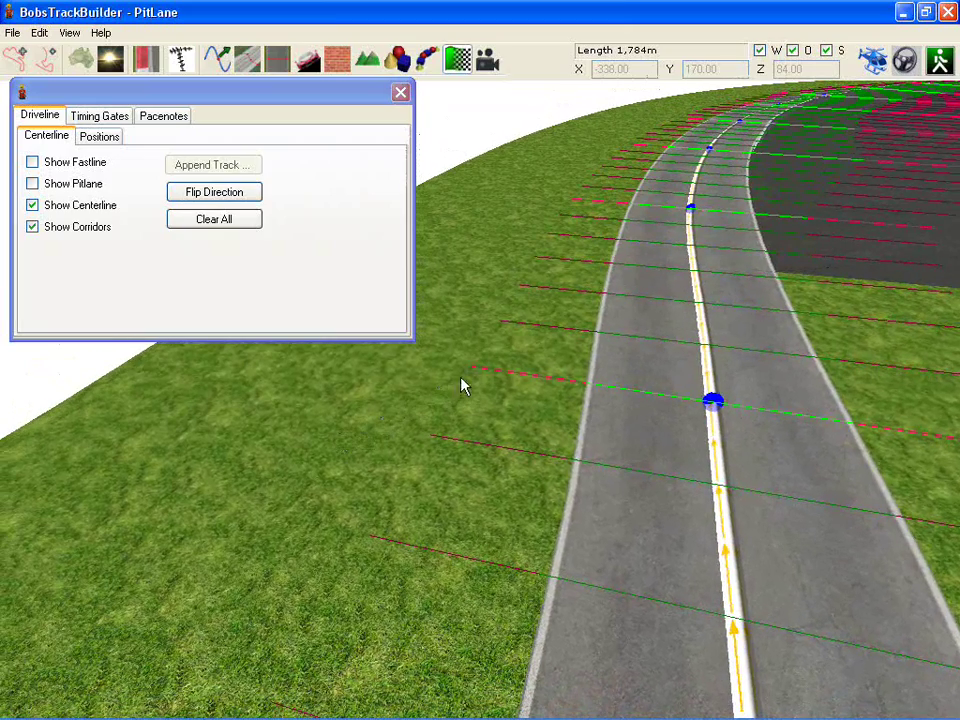
pyautogui.moveTo(470, 373); pyautogui.dragTo(443, 345)
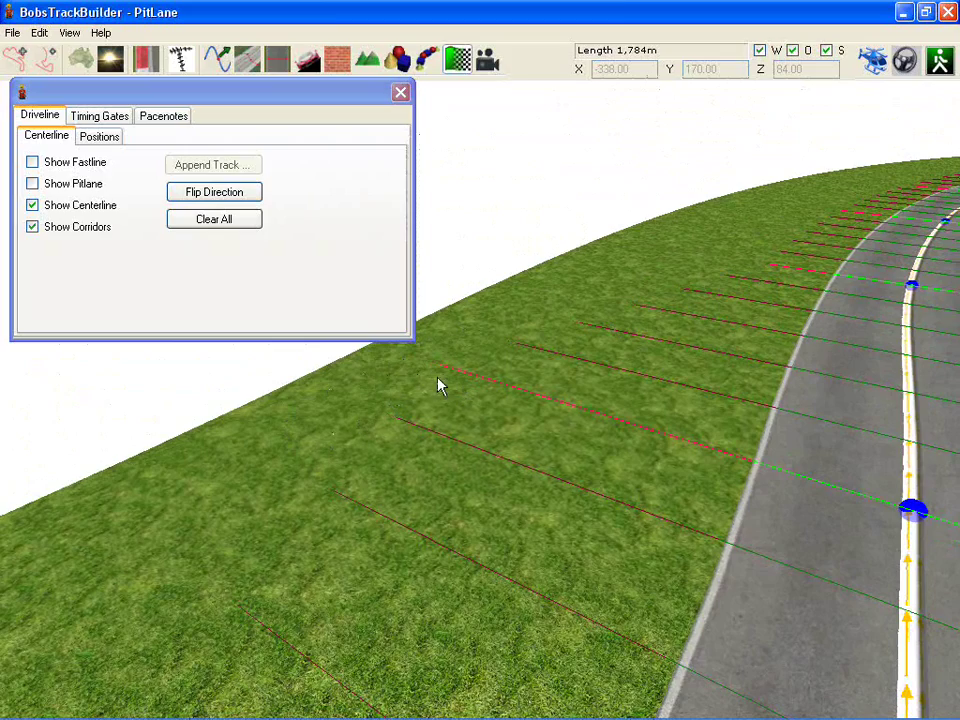
pyautogui.moveTo(446, 371); pyautogui.dragTo(576, 331)
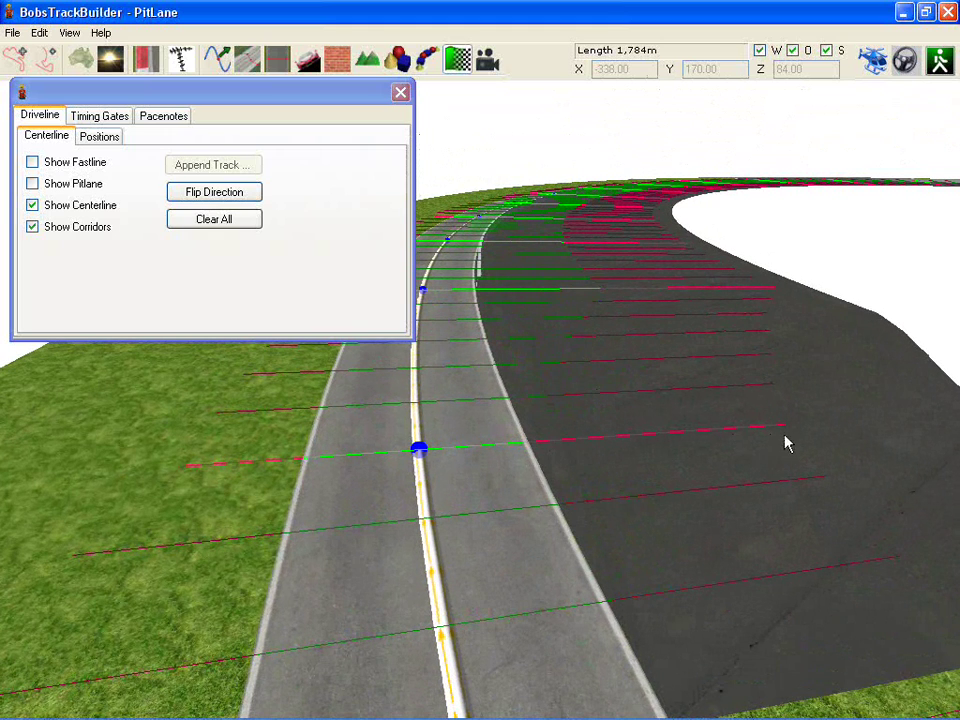
# - Pull the centerline's pit-side corridor limits inward on the dark surface and up to the start of the pit wall
pyautogui.moveTo(784, 429); pyautogui.dragTo(653, 444)
pyautogui.moveTo(554, 322); pyautogui.dragTo(504, 525, button='right')
pyautogui.moveTo(505, 533); pyautogui.dragTo(770, 418, button='middle')
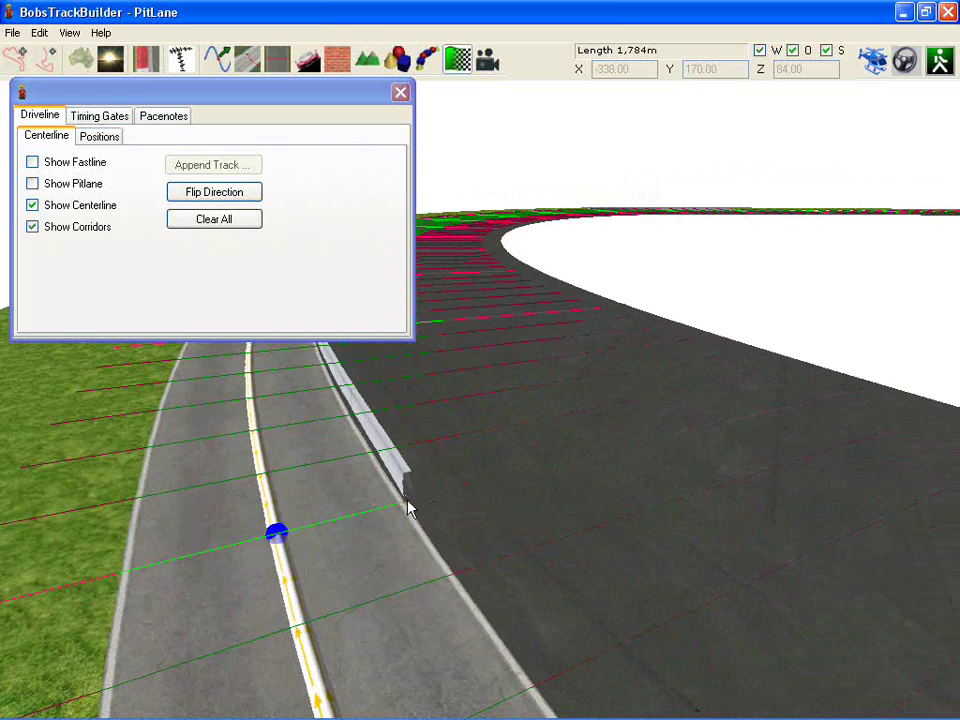
pyautogui.moveTo(410, 508); pyautogui.dragTo(358, 492, button='middle')
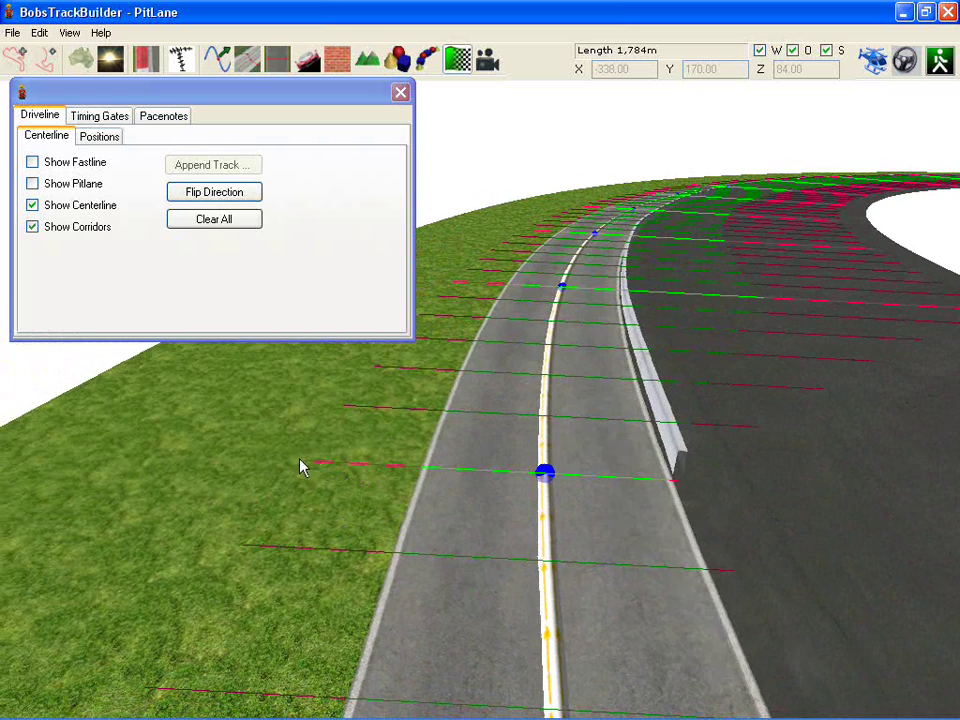
# - Narrow the centerline's pit-side corridors to the pit wall at the following nodes and widen the opposite limit across the grass
pyautogui.moveTo(328, 435); pyautogui.dragTo(950, 376, button='middle')
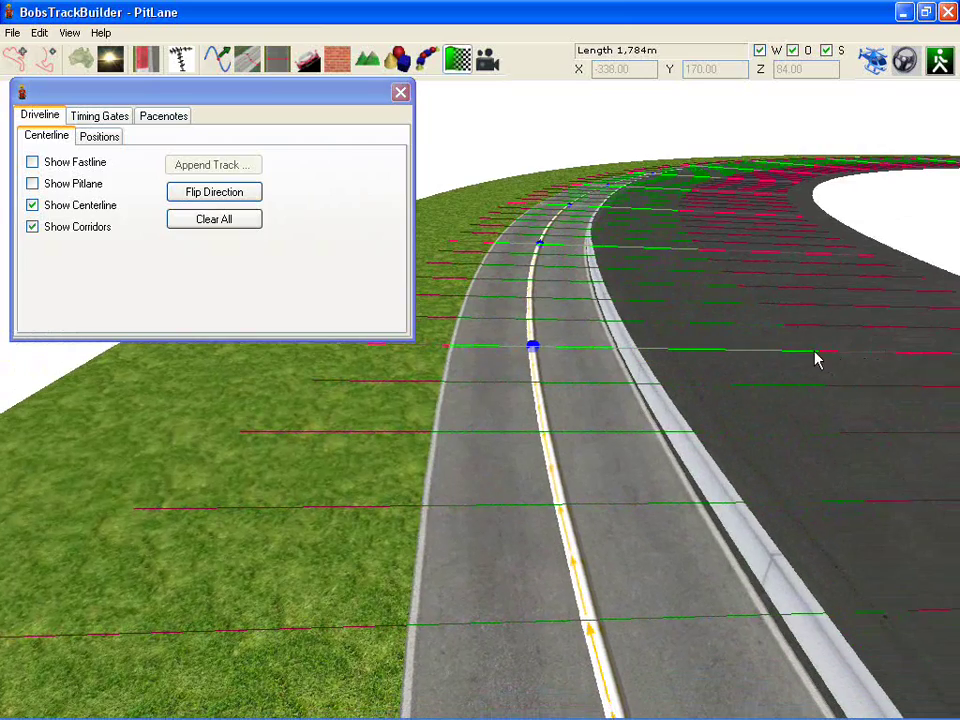
pyautogui.moveTo(843, 354); pyautogui.dragTo(594, 245, button='middle')
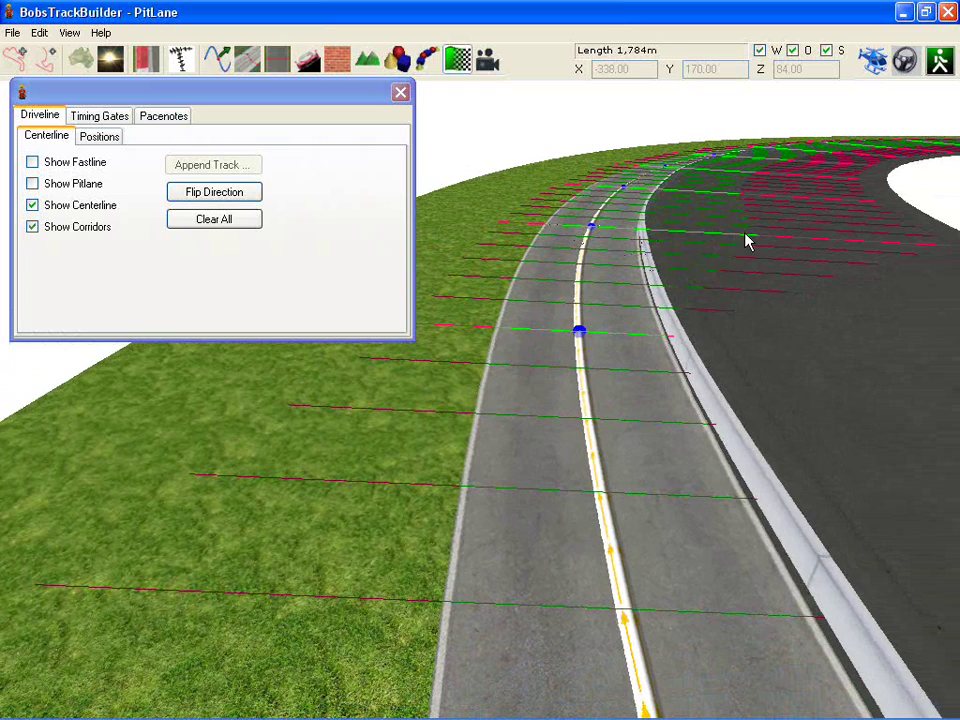
pyautogui.moveTo(735, 258); pyautogui.dragTo(522, 310, button='middle')
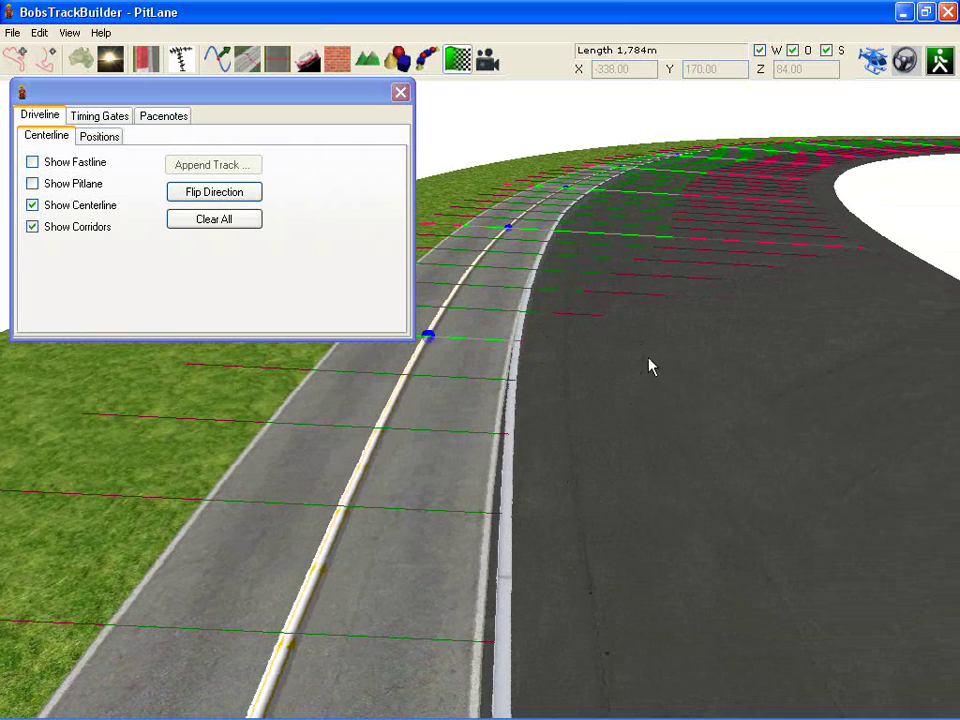
pyautogui.moveTo(613, 519); pyautogui.dragTo(782, 280, button='middle')
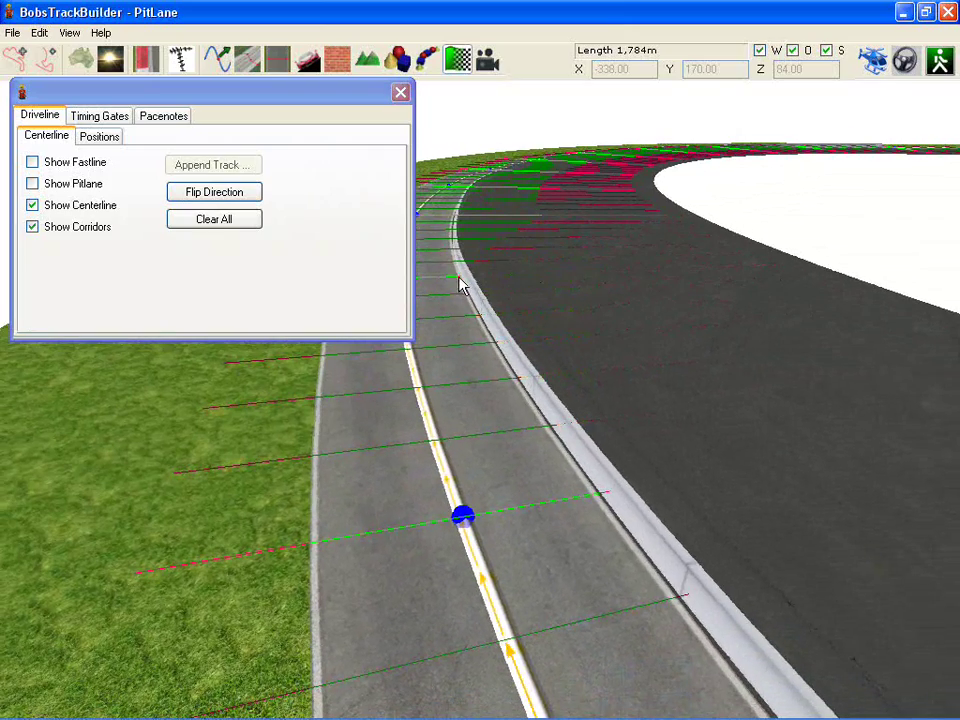
pyautogui.moveTo(461, 278); pyautogui.dragTo(497, 290, button='middle')
pyautogui.moveTo(491, 291); pyautogui.dragTo(340, 286)
pyautogui.moveTo(320, 528); pyautogui.dragTo(48, 486)
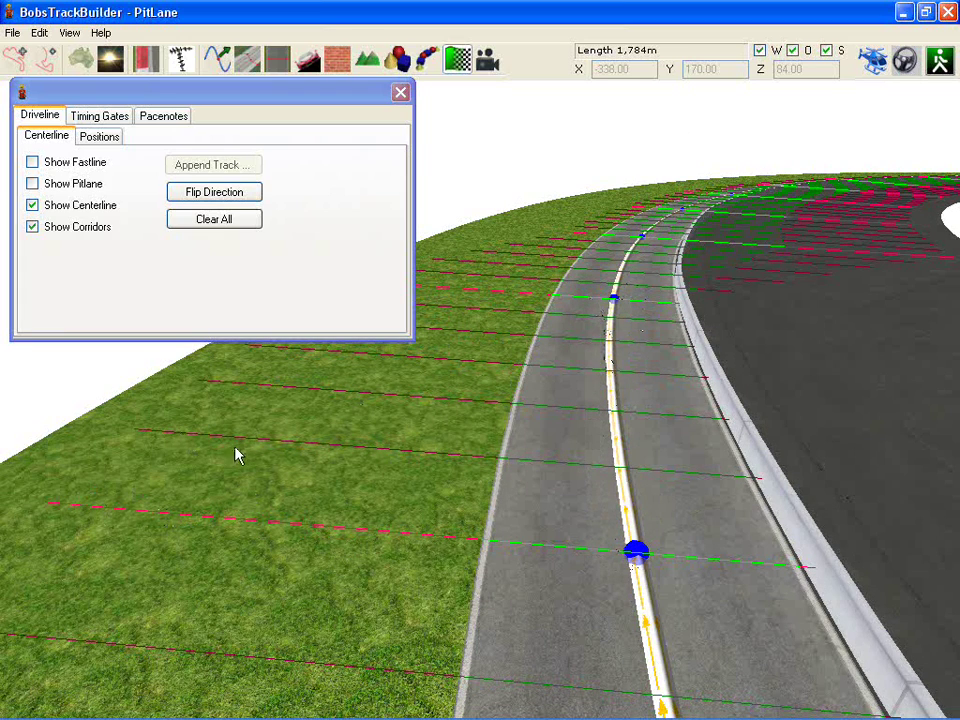
# - Display the pitlane line with its corridors at the pit entry and hide the centerline
pyautogui.moveTo(558, 403); pyautogui.dragTo(711, 342, button='right')
pyautogui.scroll(-5, 714, 342)
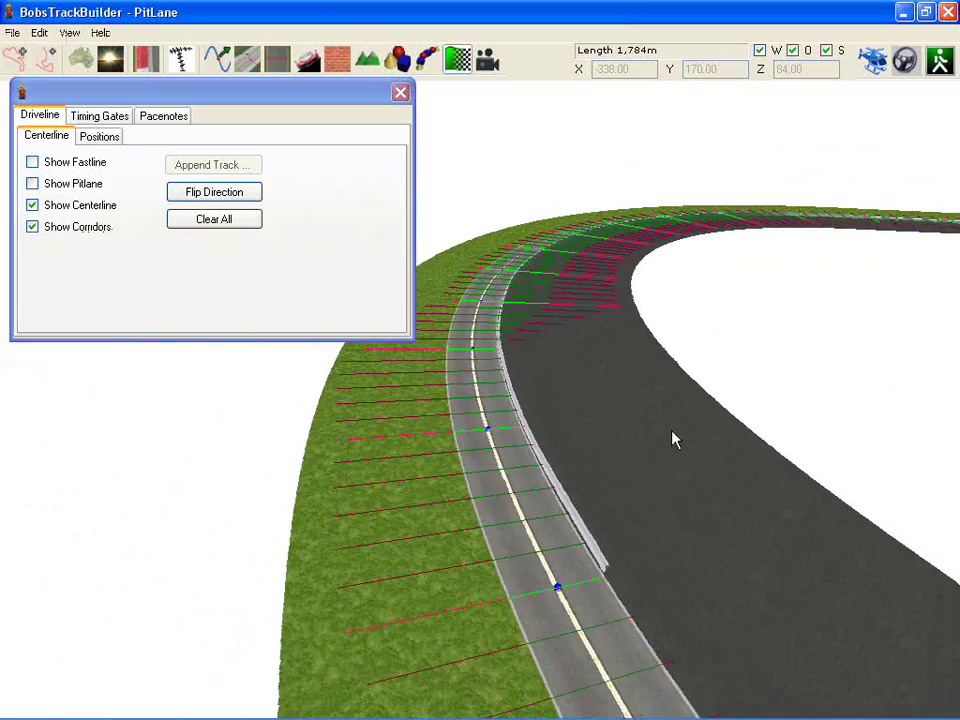
pyautogui.moveTo(673, 430); pyautogui.dragTo(607, 395, button='middle')
pyautogui.moveTo(610, 403); pyautogui.dragTo(534, 454, button='right')
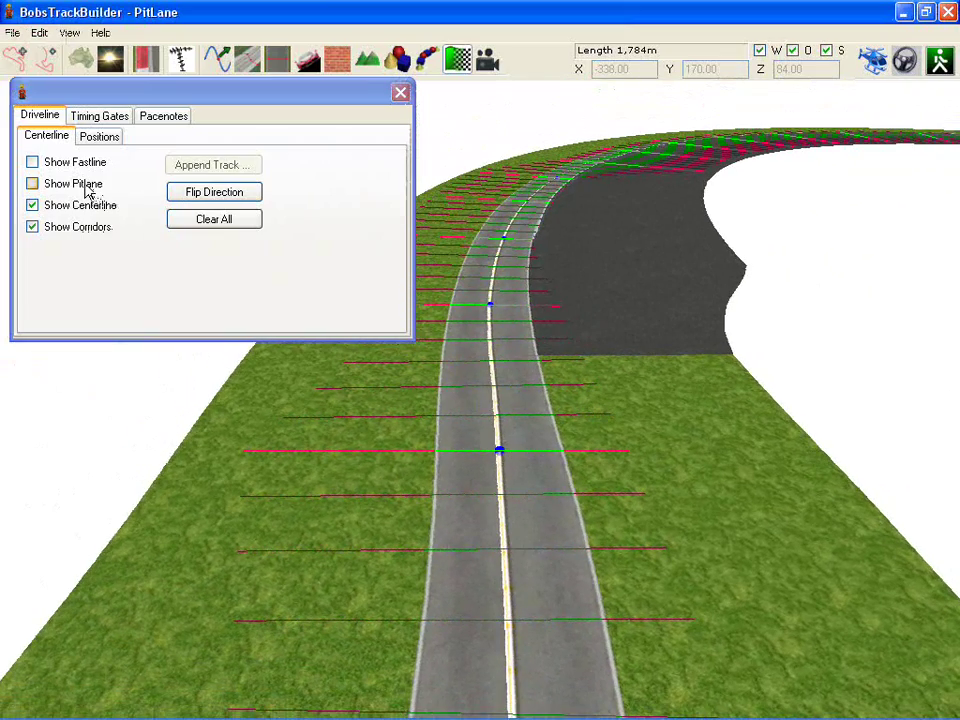
pyautogui.click(88, 186)
pyautogui.click(70, 229)
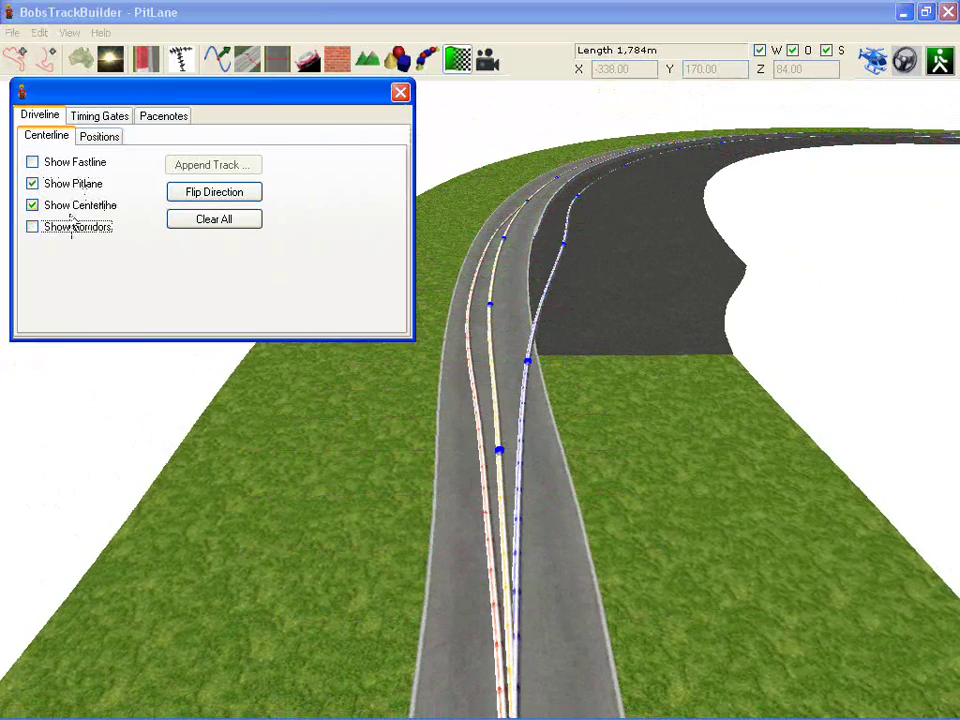
pyautogui.click(70, 228)
pyautogui.click(70, 206)
pyautogui.scroll(5, 558, 280)
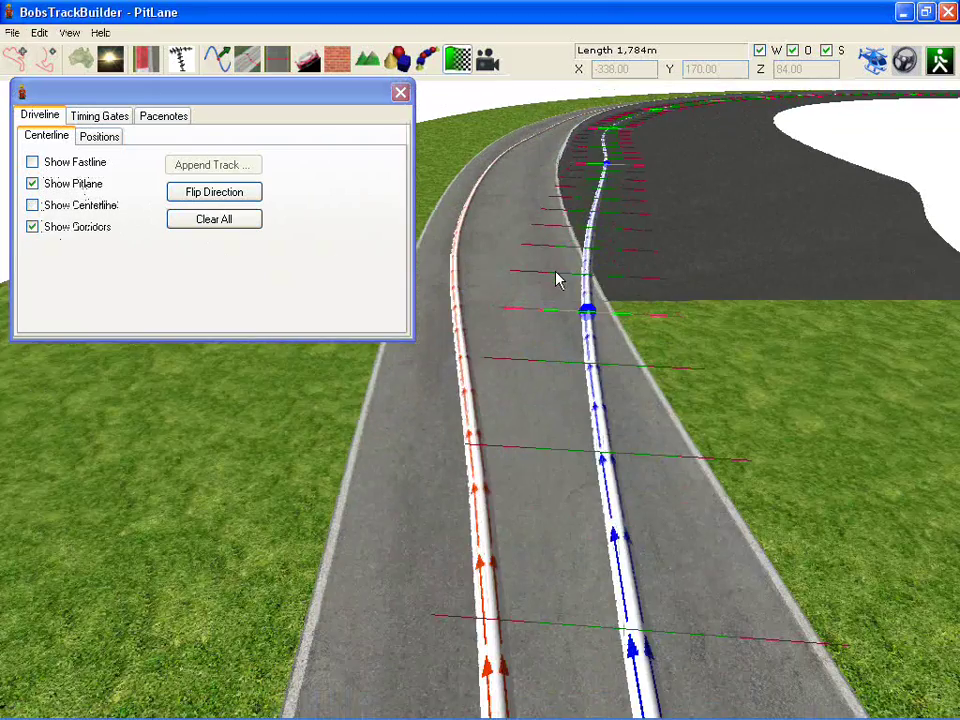
# - Extend the pitlane's wall-side inner corridor limits to the pit wall at the nodes near the start of the wall
pyautogui.moveTo(558, 280); pyautogui.dragTo(538, 582)
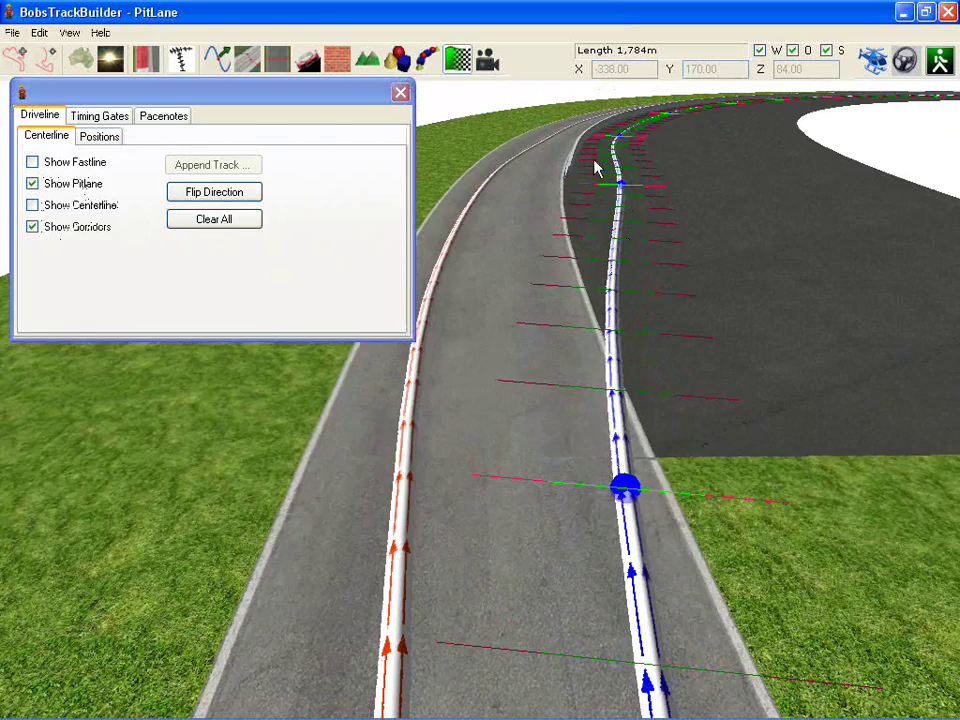
pyautogui.moveTo(601, 156); pyautogui.dragTo(551, 486)
pyautogui.moveTo(597, 208); pyautogui.dragTo(521, 452)
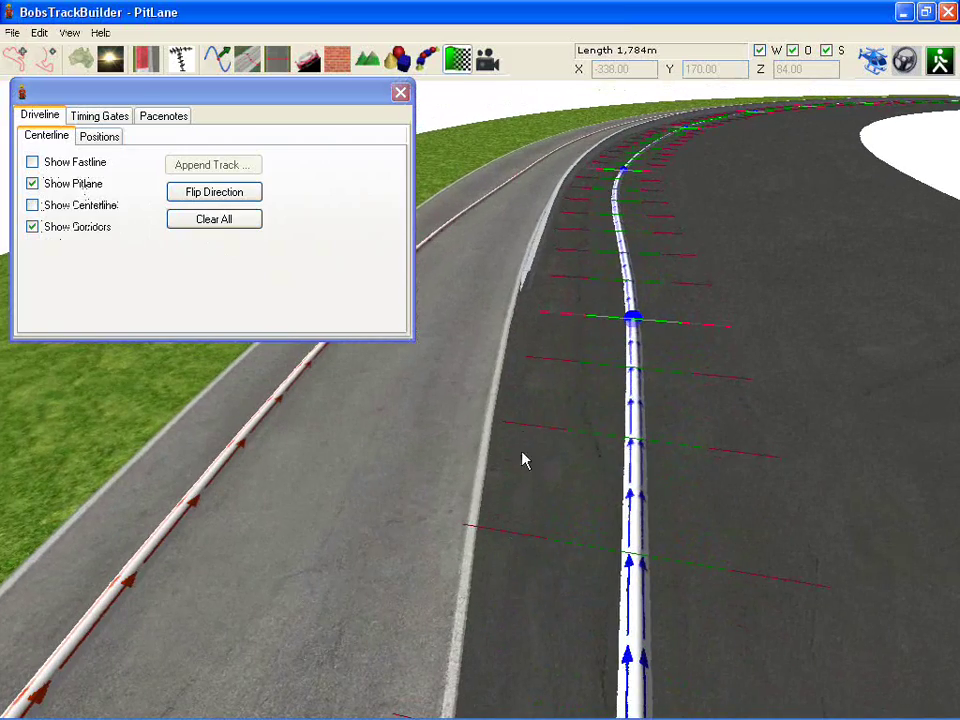
pyautogui.moveTo(582, 316); pyautogui.dragTo(522, 306)
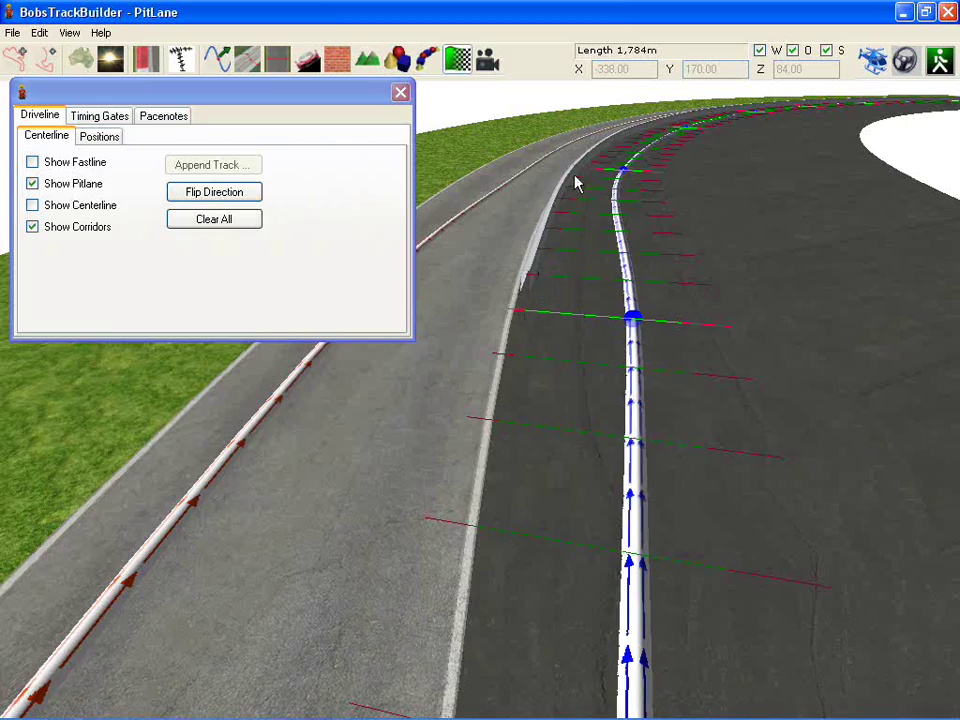
pyautogui.moveTo(576, 182); pyautogui.dragTo(540, 521, button='right')
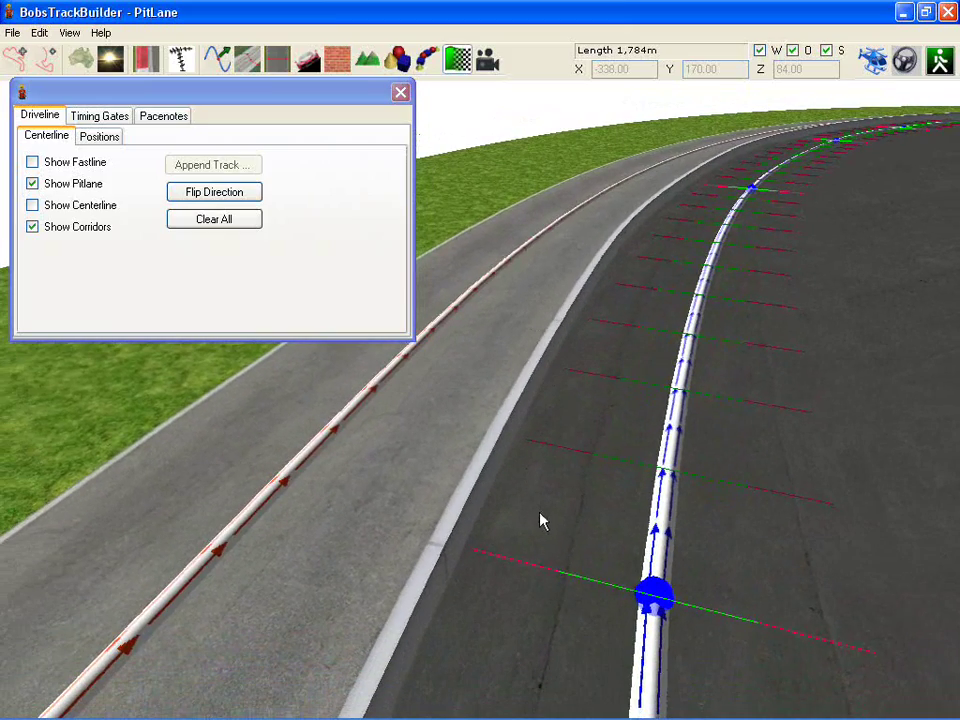
pyautogui.moveTo(562, 577); pyautogui.dragTo(471, 557)
pyautogui.moveTo(472, 557); pyautogui.dragTo(610, 545, button='right')
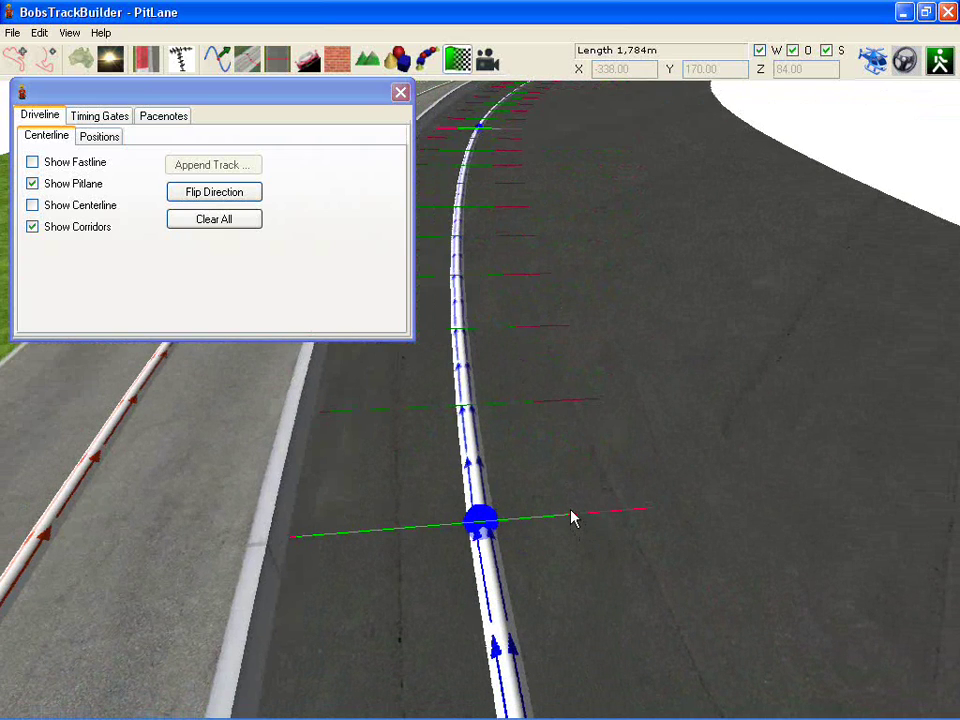
# - Widen the pitlane corridor across the dark surface on the side away from the pit wall
pyautogui.moveTo(568, 520); pyautogui.dragTo(815, 500)
pyautogui.scroll(-3, 691, 497)
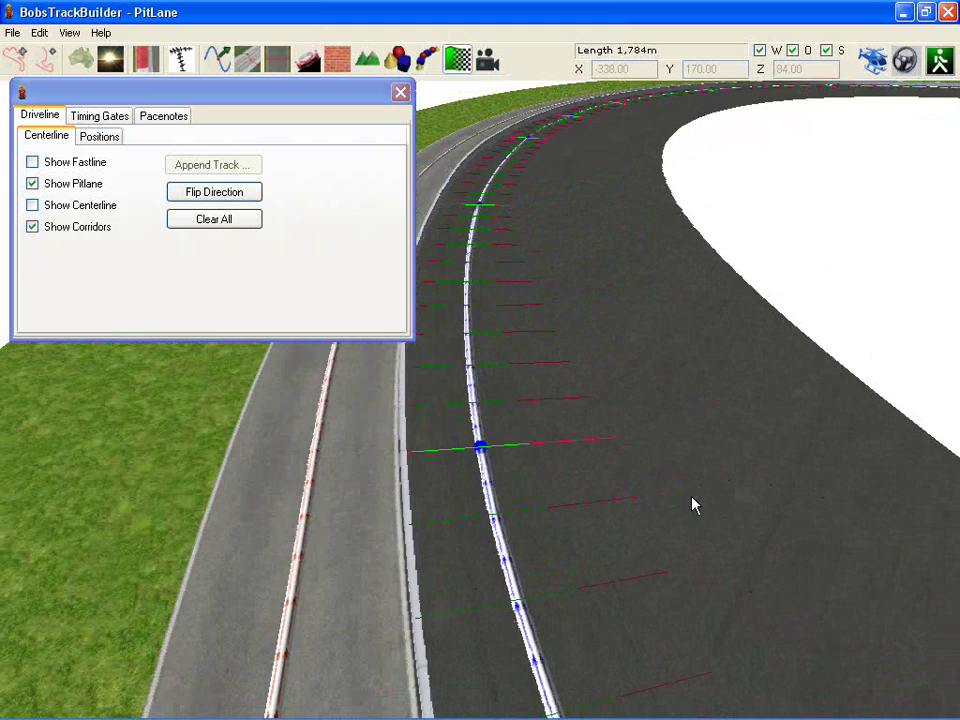
pyautogui.moveTo(662, 491); pyautogui.dragTo(622, 470, button='right')
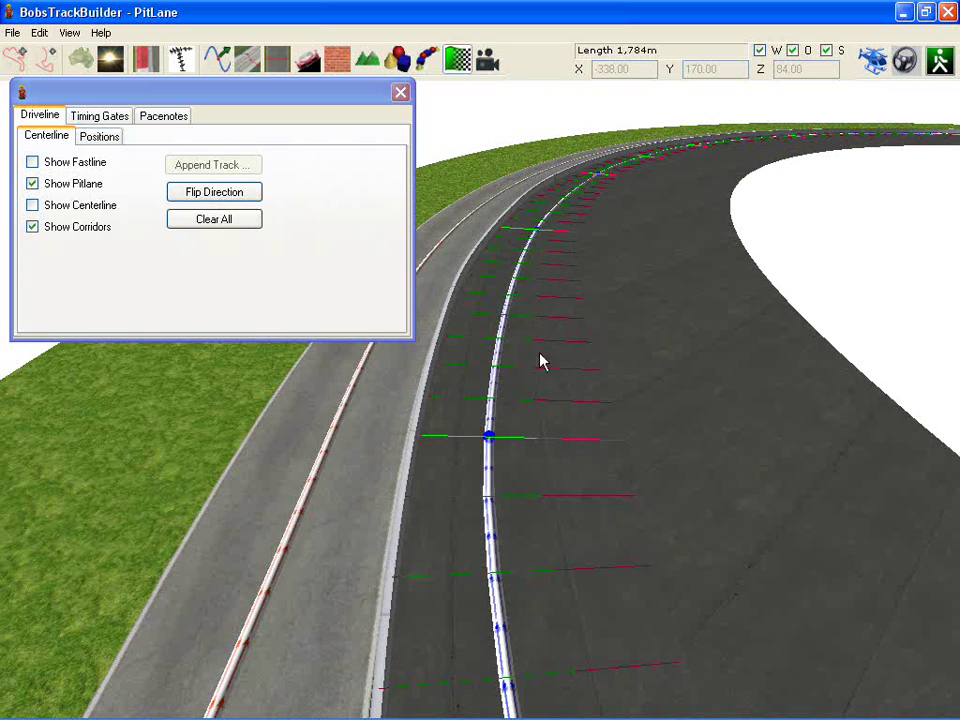
pyautogui.moveTo(546, 379); pyautogui.dragTo(637, 196, button='right')
pyautogui.moveTo(614, 487); pyautogui.dragTo(622, 210, button='right')
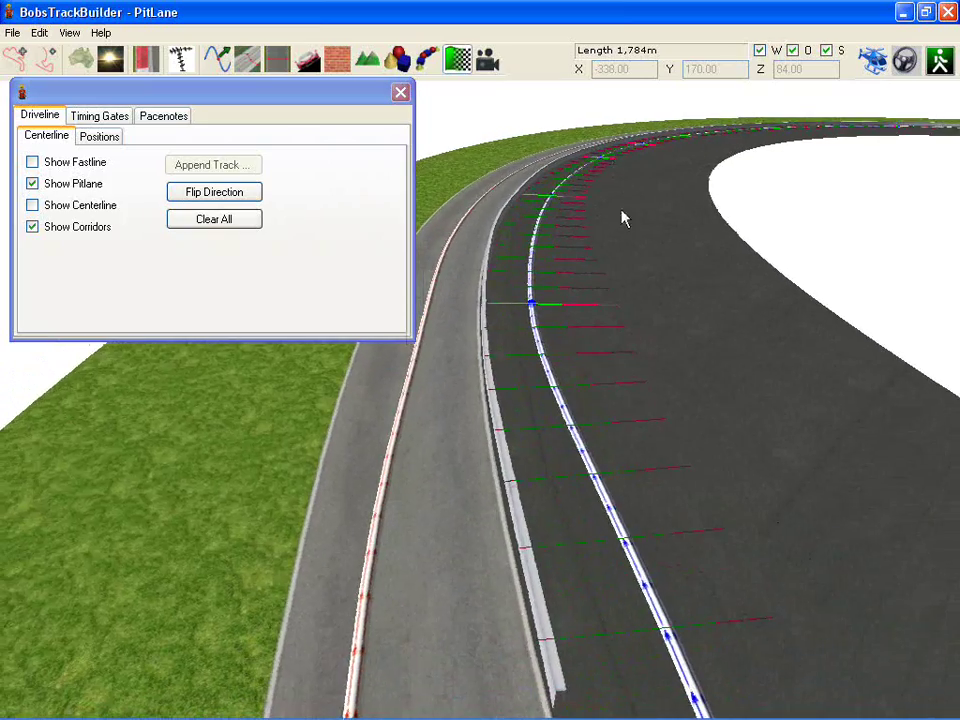
pyautogui.moveTo(606, 465); pyautogui.dragTo(590, 338, button='right')
pyautogui.moveTo(556, 388); pyautogui.dragTo(550, 422, button='middle')
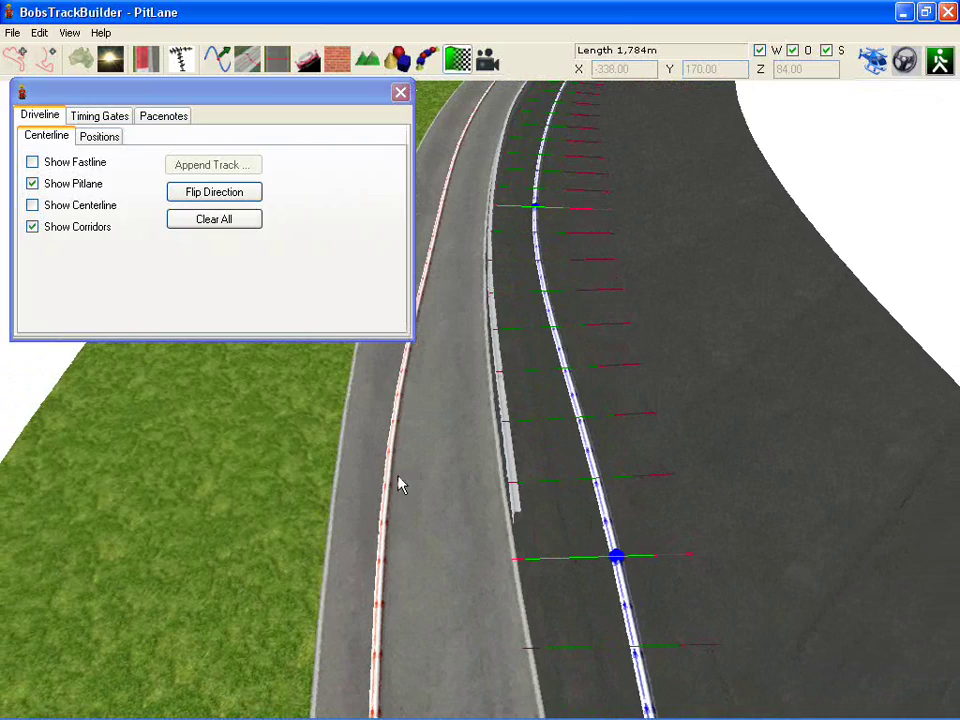
pyautogui.scroll(3, 459, 177)
pyautogui.moveTo(460, 176); pyautogui.dragTo(645, 440, button='right')
pyautogui.moveTo(598, 498); pyautogui.dragTo(610, 438, button='middle')
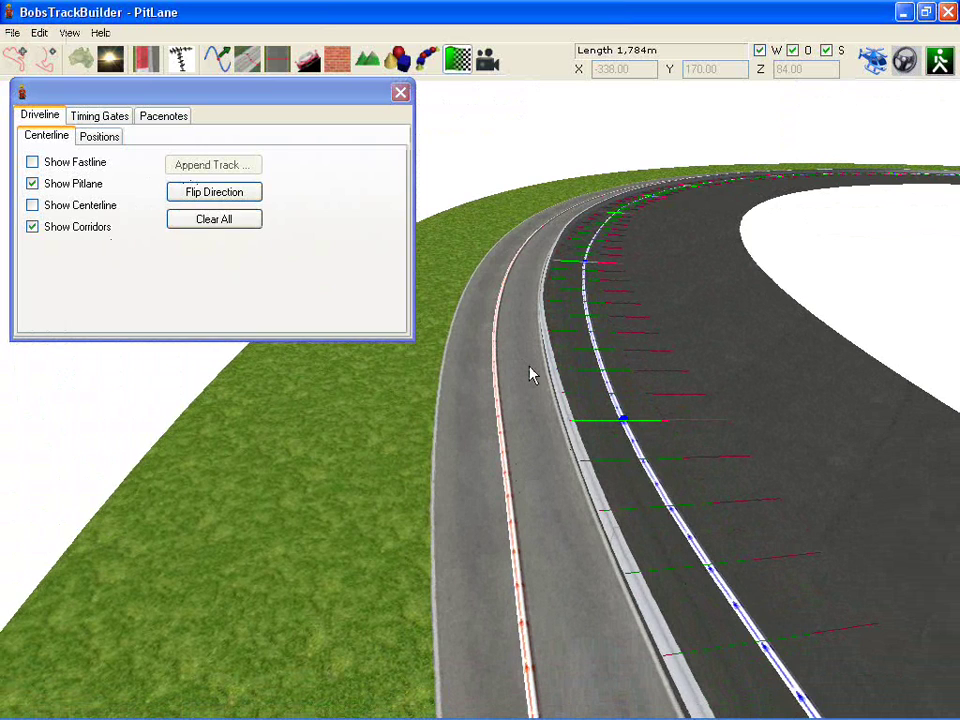
pyautogui.click(397, 277)
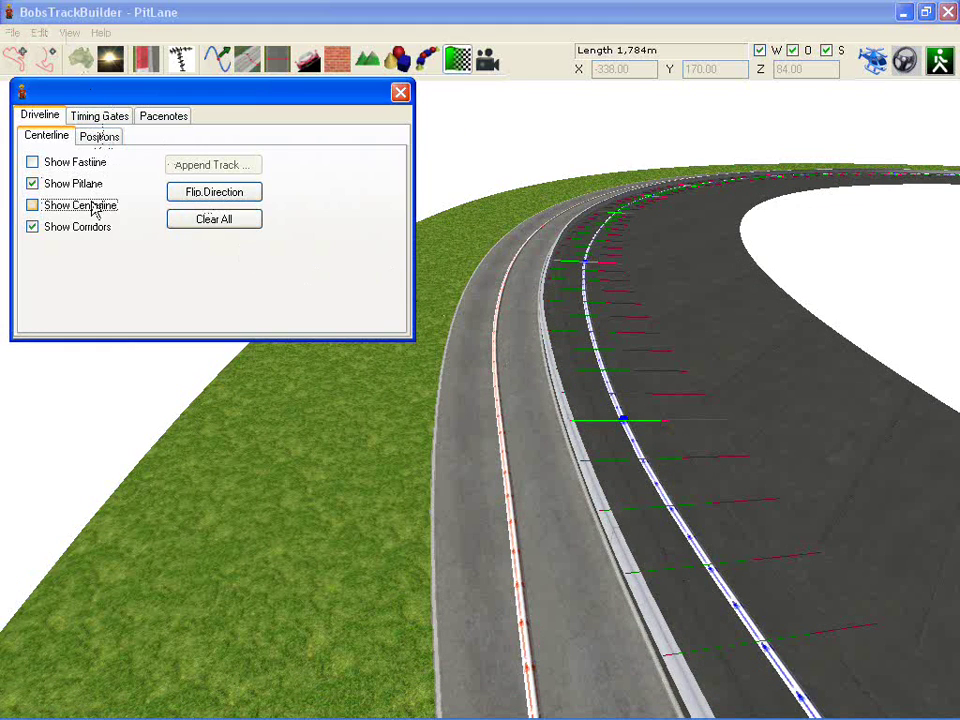
# - Show the starting grid positions and widen the grid by moving slot 1 slightly toward the pit-side edge of the track
pyautogui.click(107, 142)
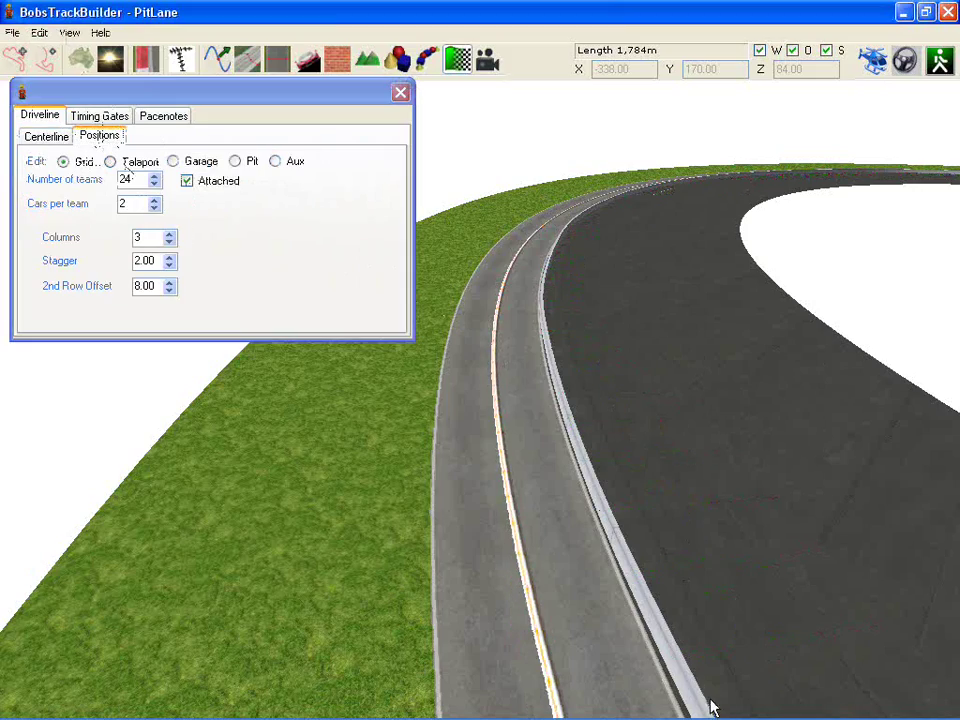
pyautogui.moveTo(709, 706); pyautogui.dragTo(531, 570, button='middle')
pyautogui.moveTo(531, 570); pyautogui.dragTo(463, 597, button='right')
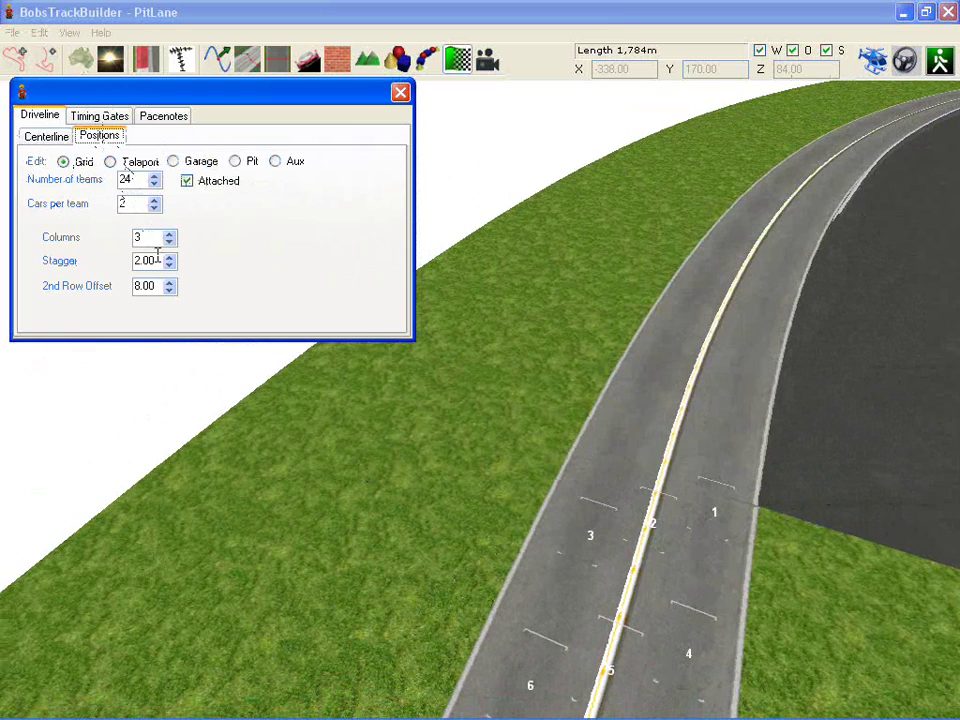
pyautogui.moveTo(707, 515)
pyautogui.mouseDown()
pyautogui.moveTo(579, 492)
pyautogui.moveTo(717, 515)
pyautogui.mouseUp()
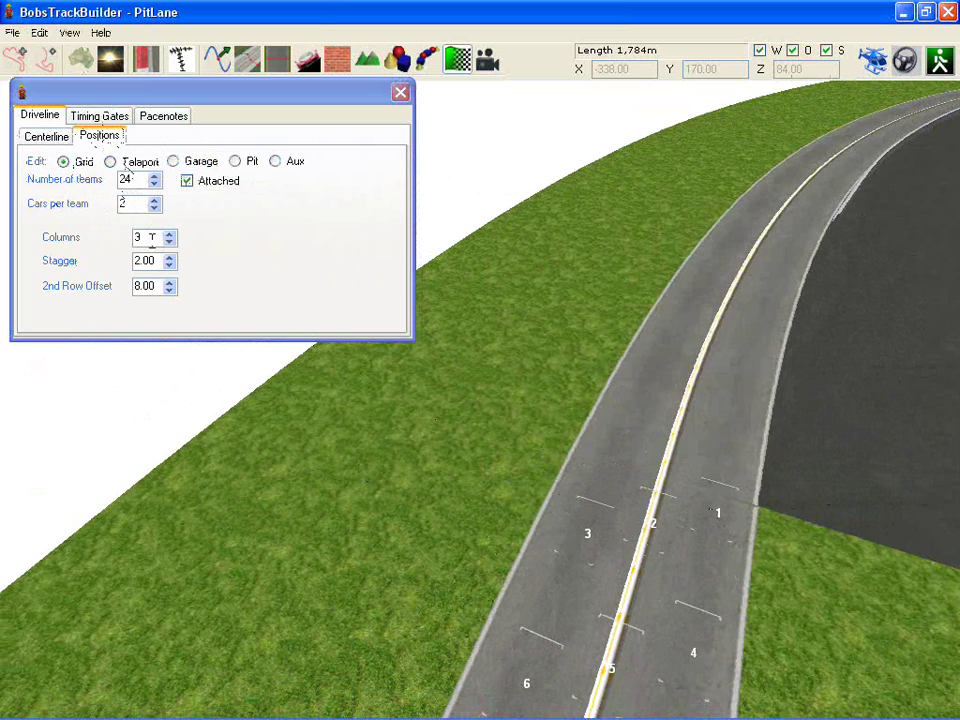
# - Try the starting grid in two columns, and set it back to three columns
pyautogui.click(169, 241)
pyautogui.click(360, 352)
pyautogui.moveTo(605, 482); pyautogui.dragTo(229, 443, button='right')
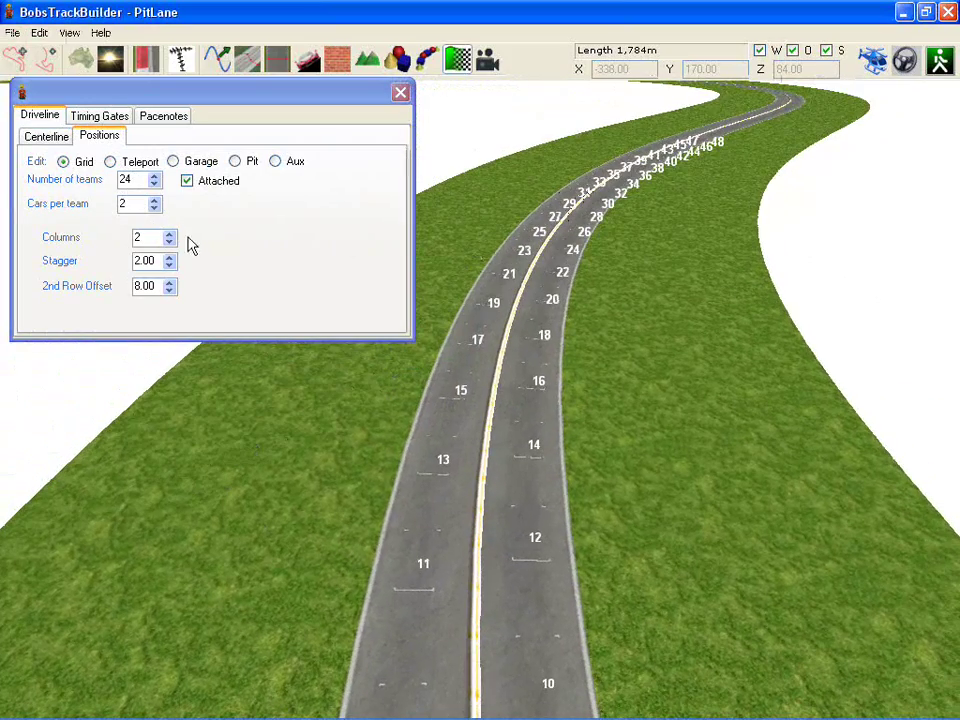
pyautogui.click(171, 235)
pyautogui.click(458, 141)
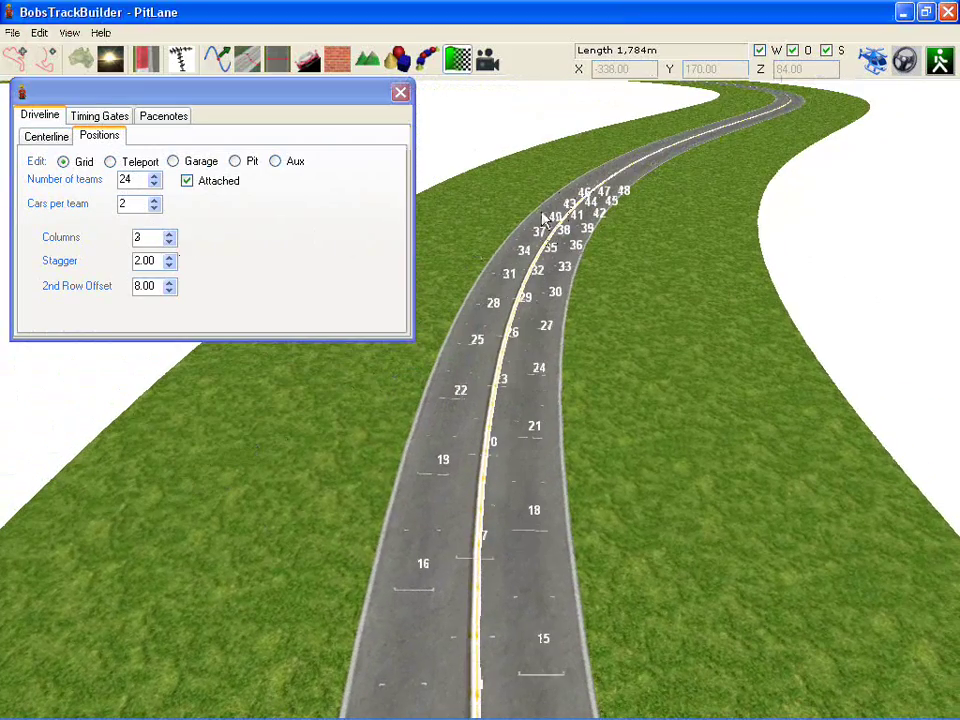
# - Set the number of teams to 26 and move the starting grid back along the track by its slot 1
pyautogui.click(156, 177)
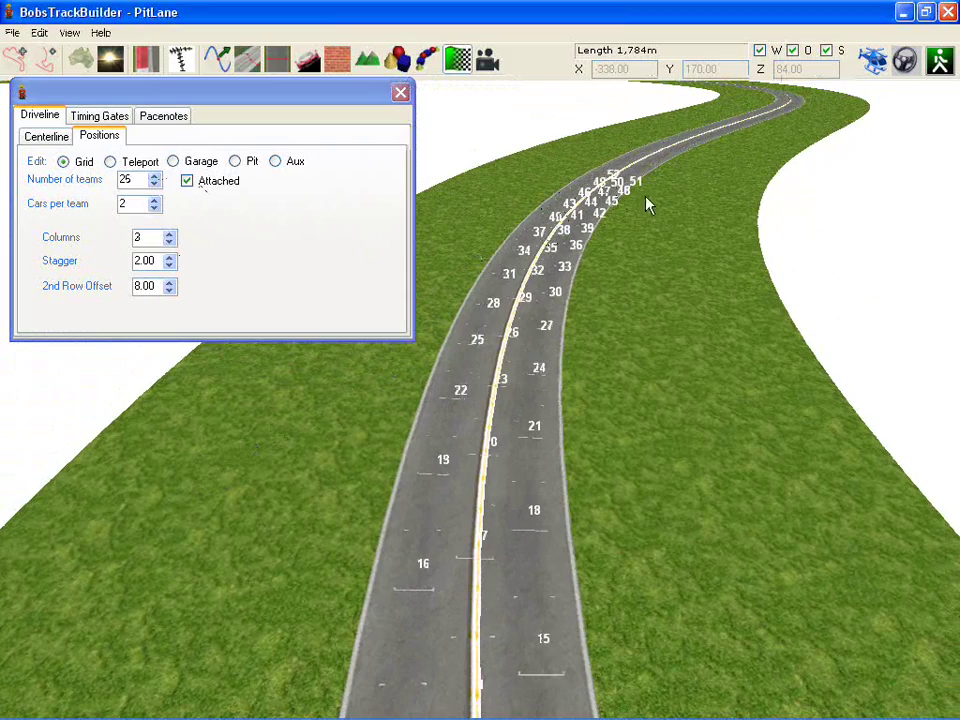
pyautogui.moveTo(614, 196); pyautogui.dragTo(628, 330, button='right')
pyautogui.moveTo(628, 330); pyautogui.dragTo(92, 398, button='middle')
pyautogui.moveTo(565, 420); pyautogui.dragTo(560, 505)
# - Switch to the teleport positions and move their slot 1 back along the track, away from the pit entry
pyautogui.click(137, 161)
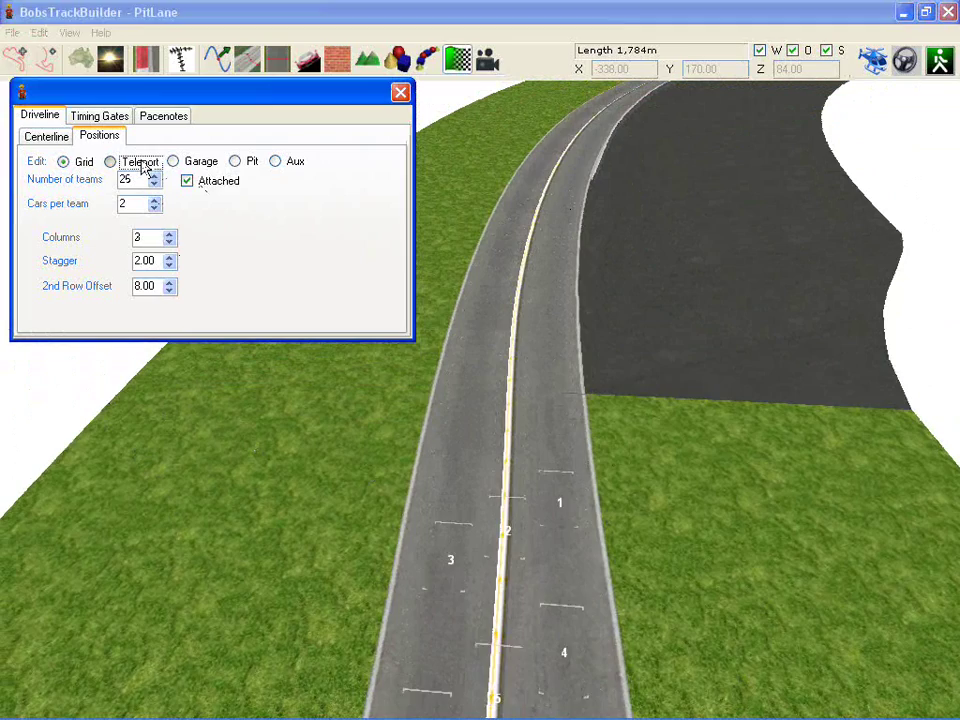
pyautogui.moveTo(595, 575); pyautogui.dragTo(611, 326)
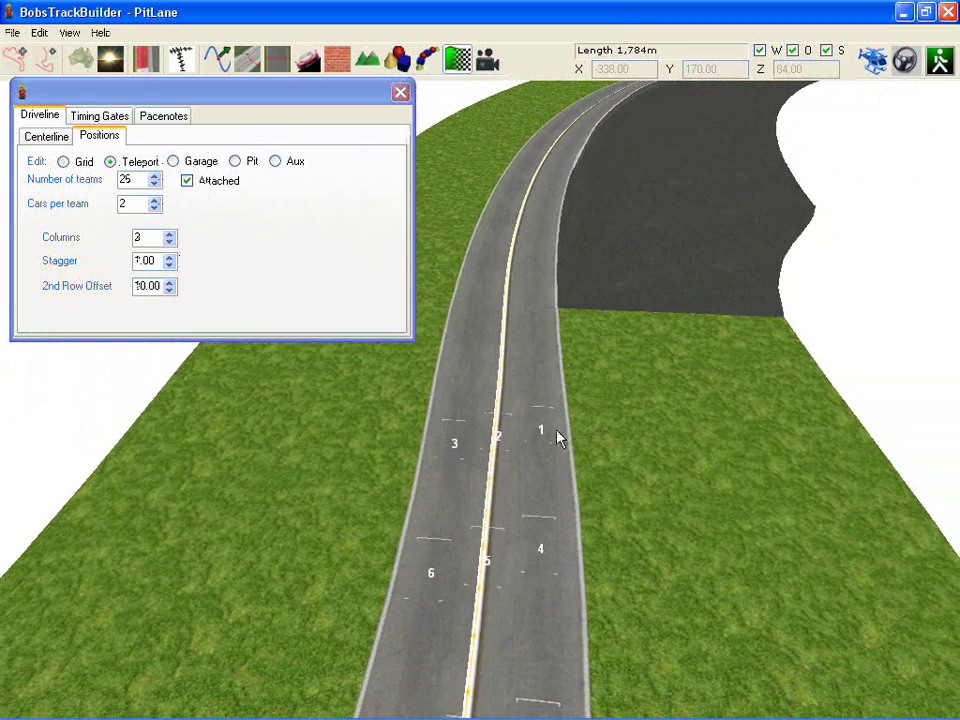
pyautogui.moveTo(546, 428); pyautogui.dragTo(538, 514)
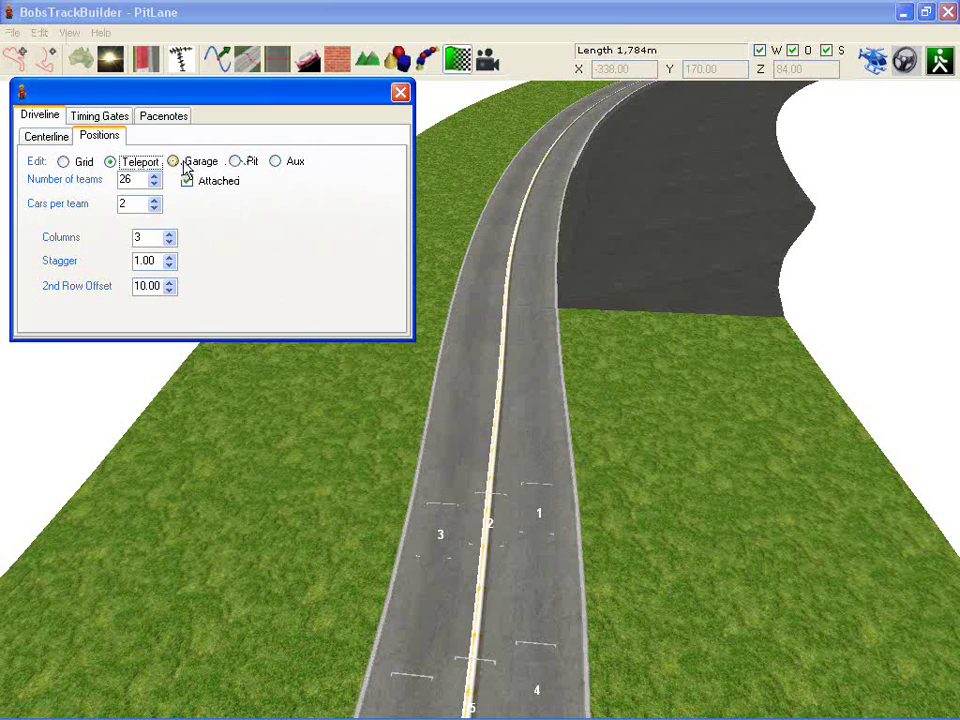
# - Detach the grid slots from the automatic layout, nudge grid slot 1 sideways on its own, and attach them again
pyautogui.click(184, 166)
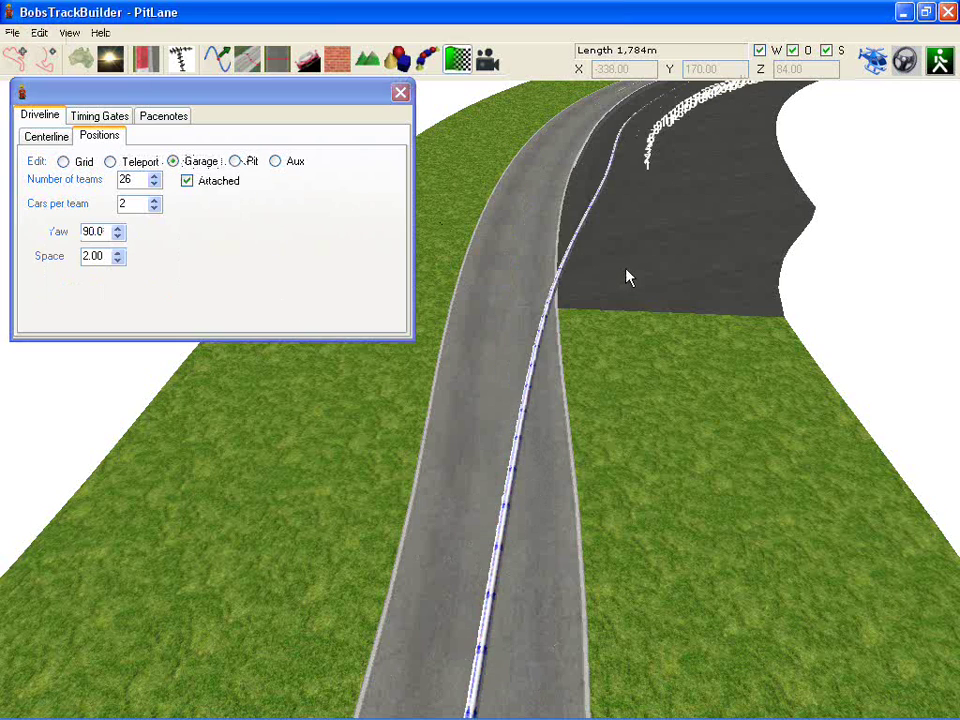
pyautogui.click(80, 163)
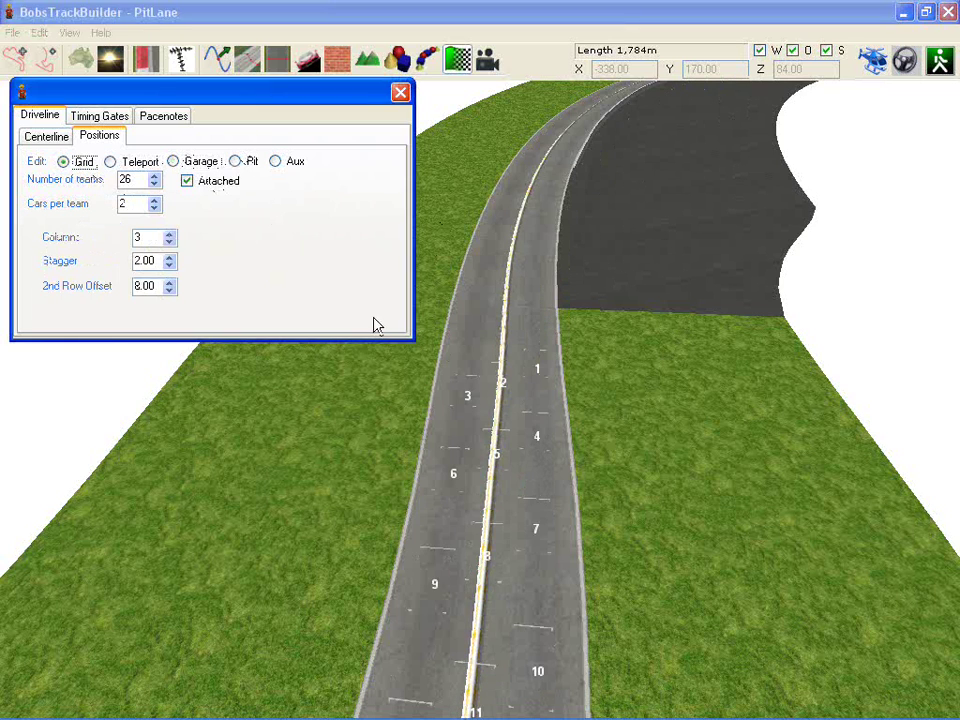
pyautogui.click(209, 187)
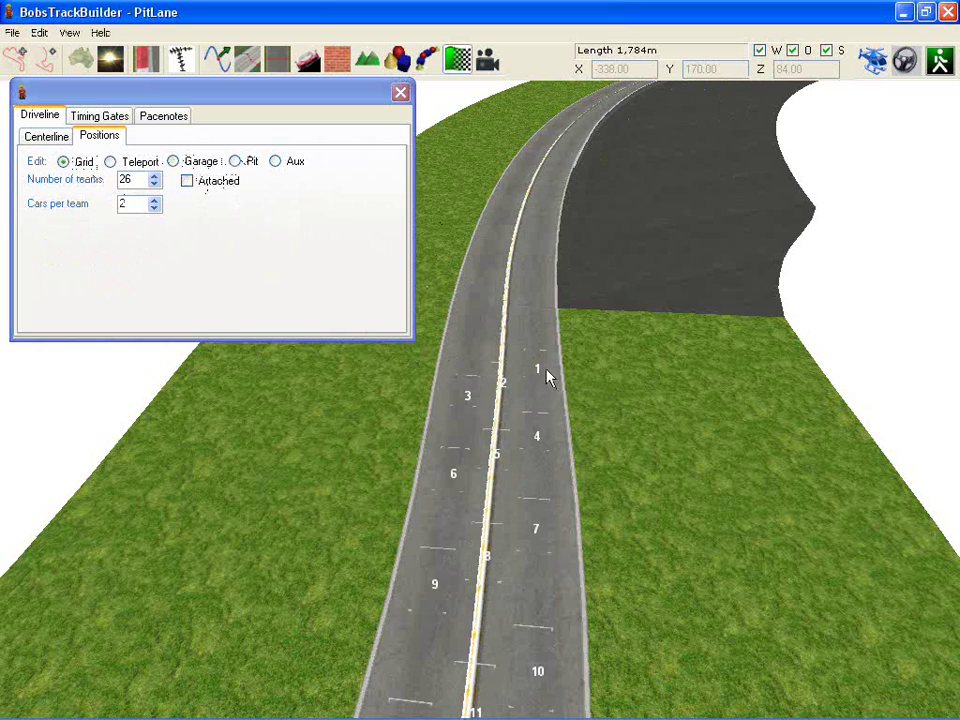
pyautogui.scroll(4, 540, 385)
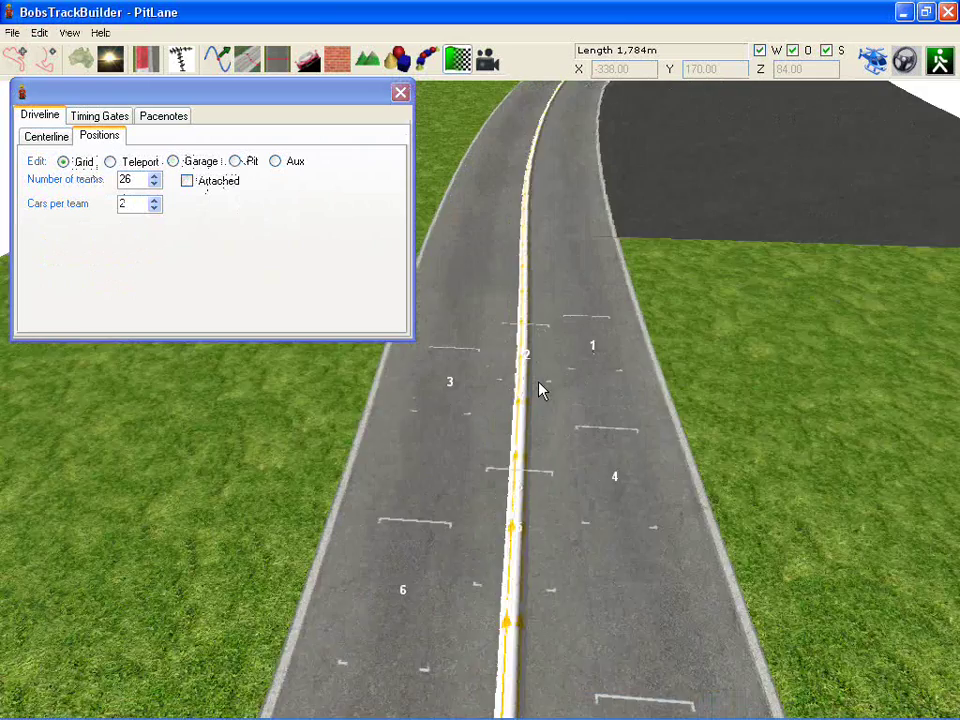
pyautogui.moveTo(690, 307); pyautogui.dragTo(600, 433, button='right')
pyautogui.moveTo(620, 402); pyautogui.dragTo(641, 412)
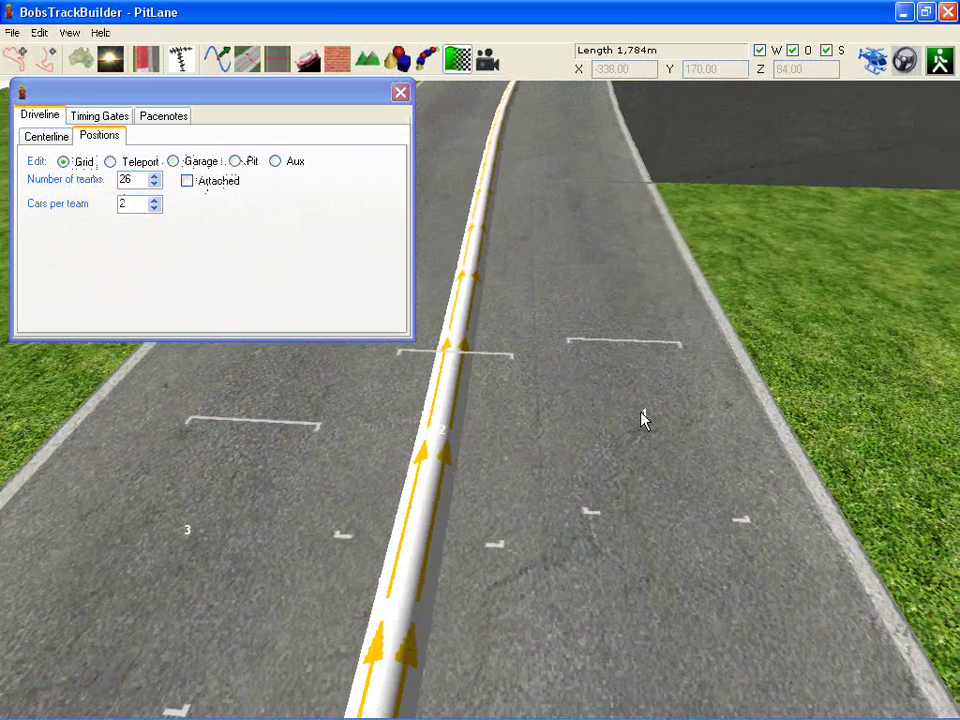
pyautogui.moveTo(662, 467); pyautogui.dragTo(603, 462, button='right')
pyautogui.scroll(-2, 603, 462)
pyautogui.click(187, 180)
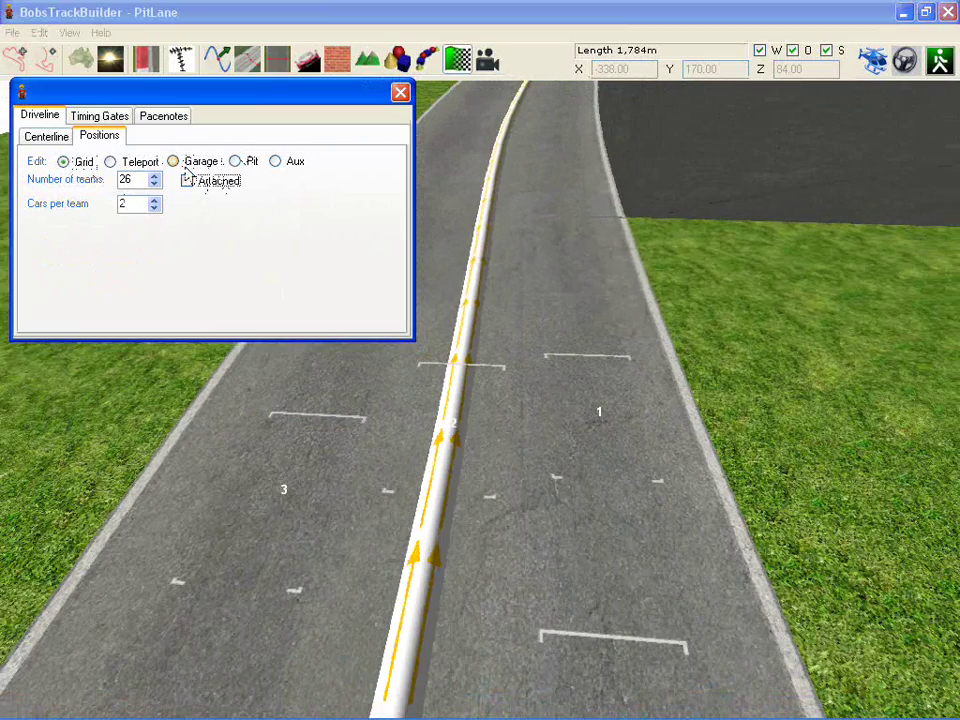
# - Show the garage positions and move garage slot 1 farther from the pitlane line, back toward the start of the pit wall
pyautogui.click(173, 161)
pyautogui.scroll(-2, 522, 345)
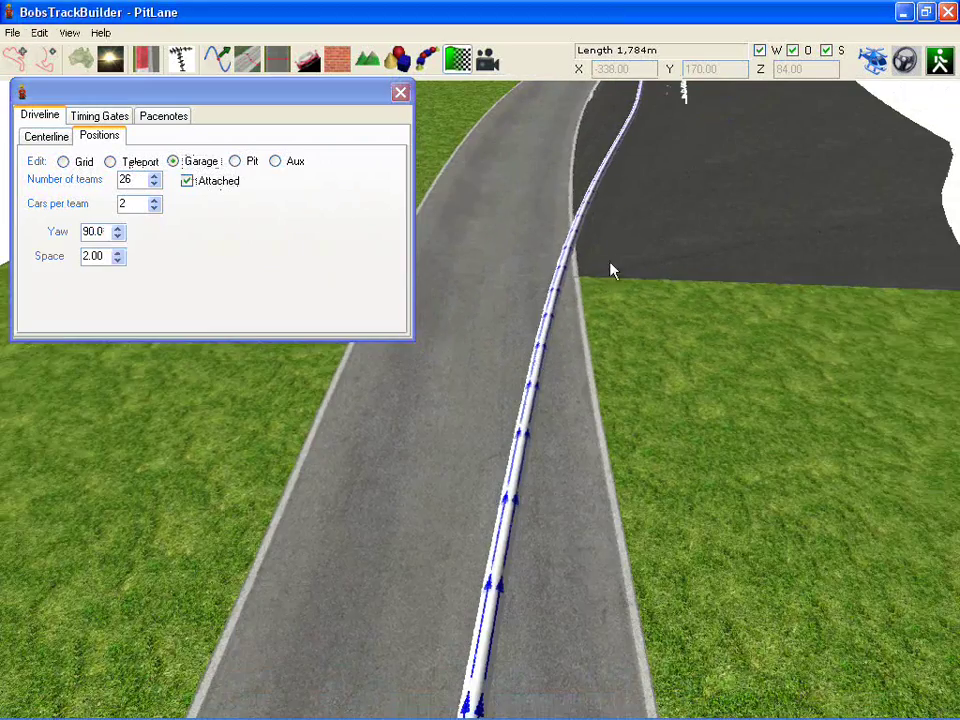
pyautogui.moveTo(609, 265); pyautogui.dragTo(572, 600)
pyautogui.moveTo(775, 220); pyautogui.dragTo(735, 580)
pyautogui.moveTo(700, 266); pyautogui.dragTo(752, 367)
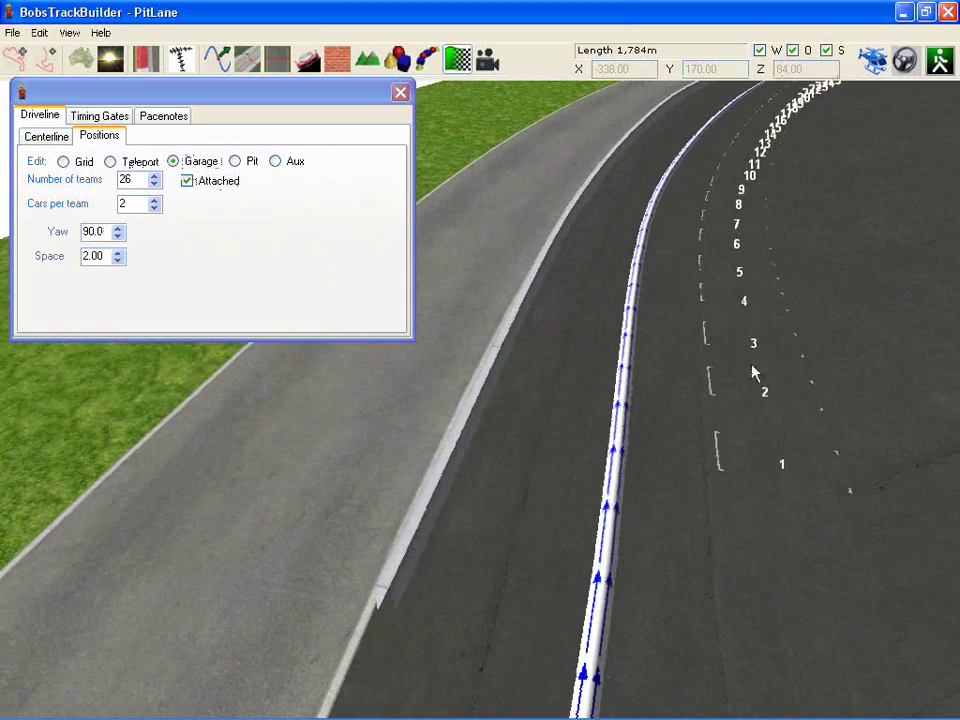
pyautogui.moveTo(699, 246); pyautogui.dragTo(714, 272, button='right')
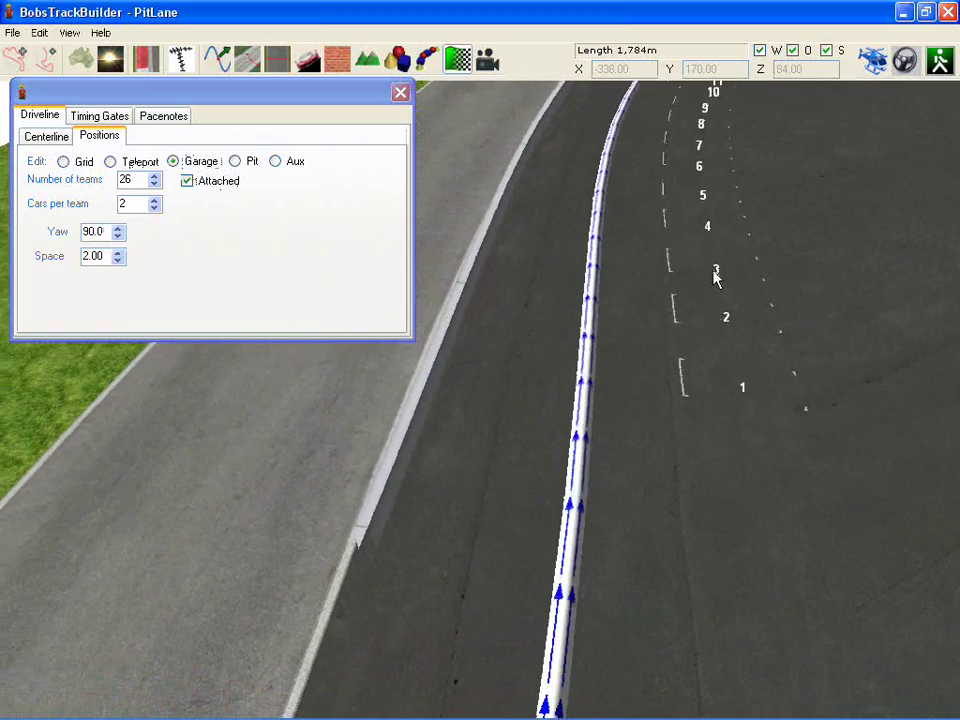
pyautogui.moveTo(740, 395); pyautogui.dragTo(868, 564)
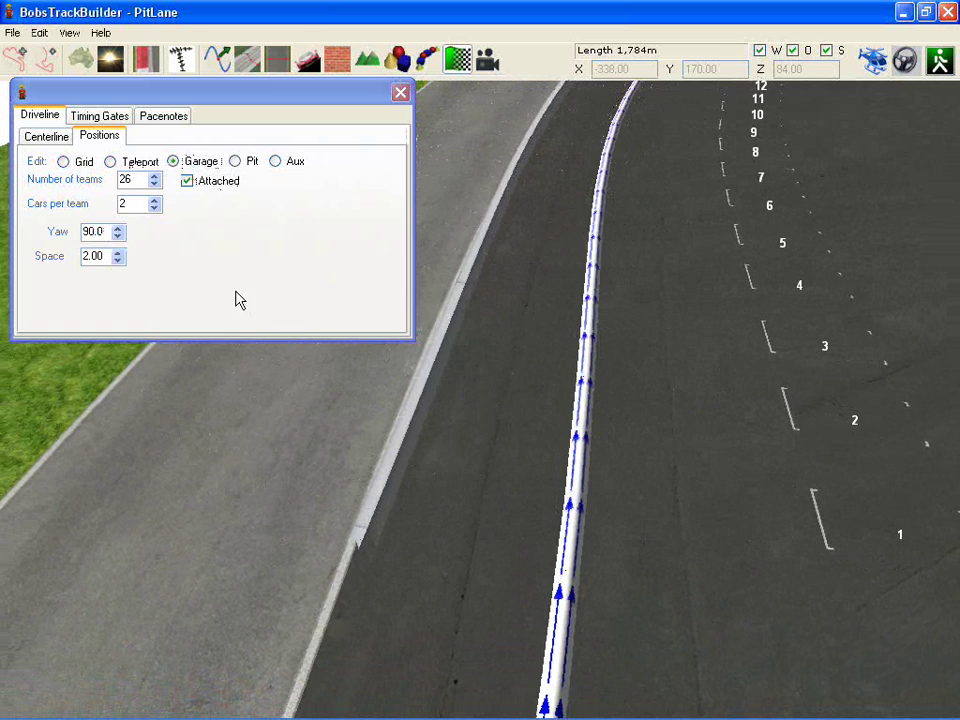
# - Set the space between the garage positions to 1.00
pyautogui.scroll(-5, 605, 390)
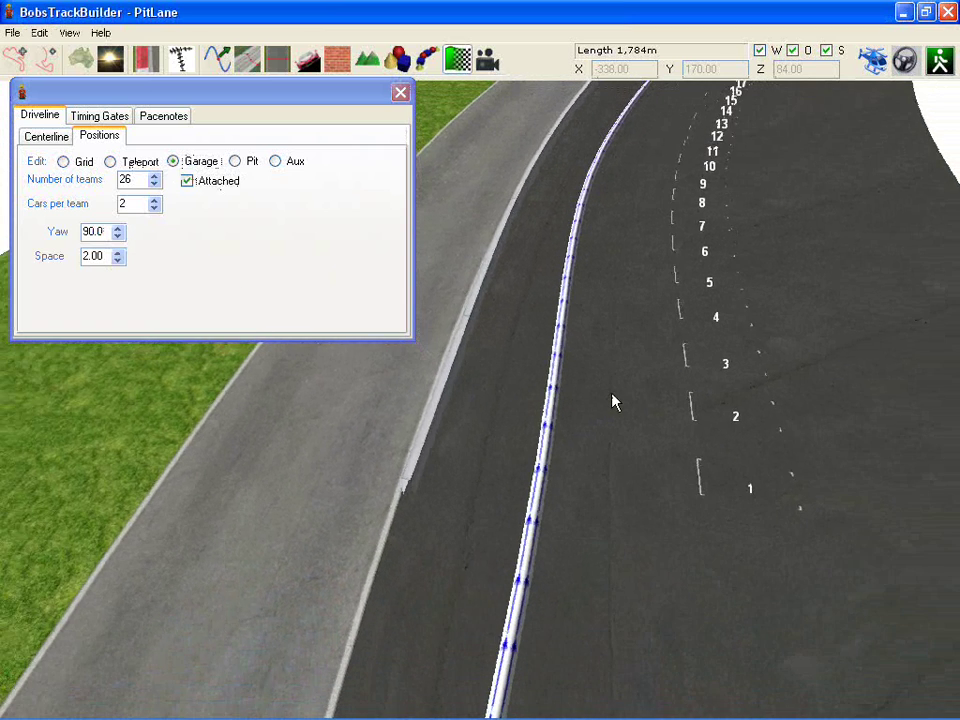
pyautogui.click(117, 327)
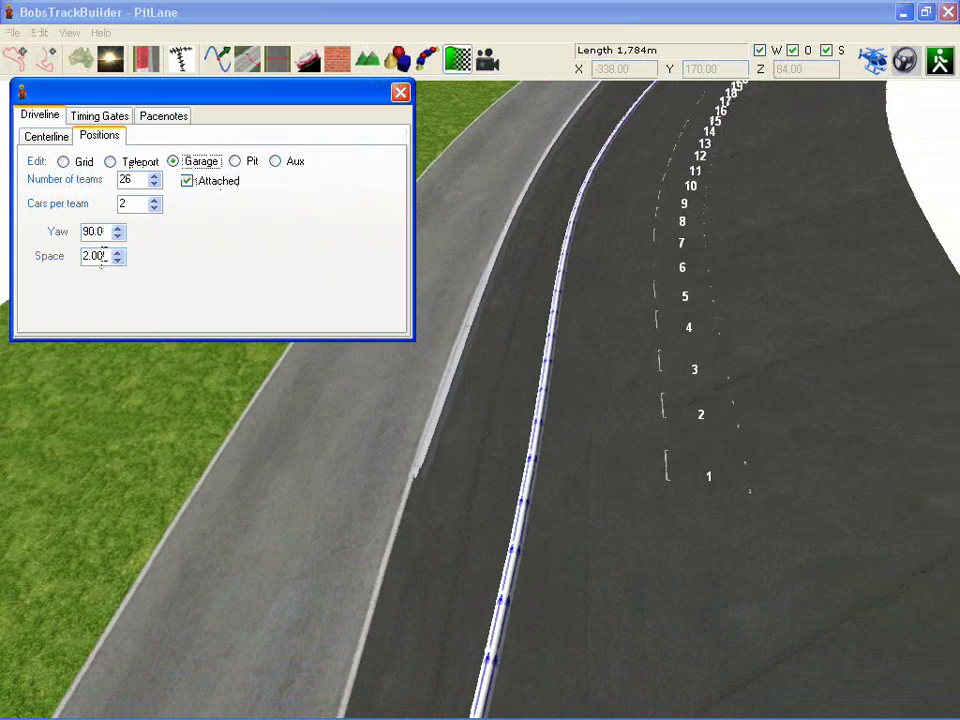
pyautogui.click(659, 478)
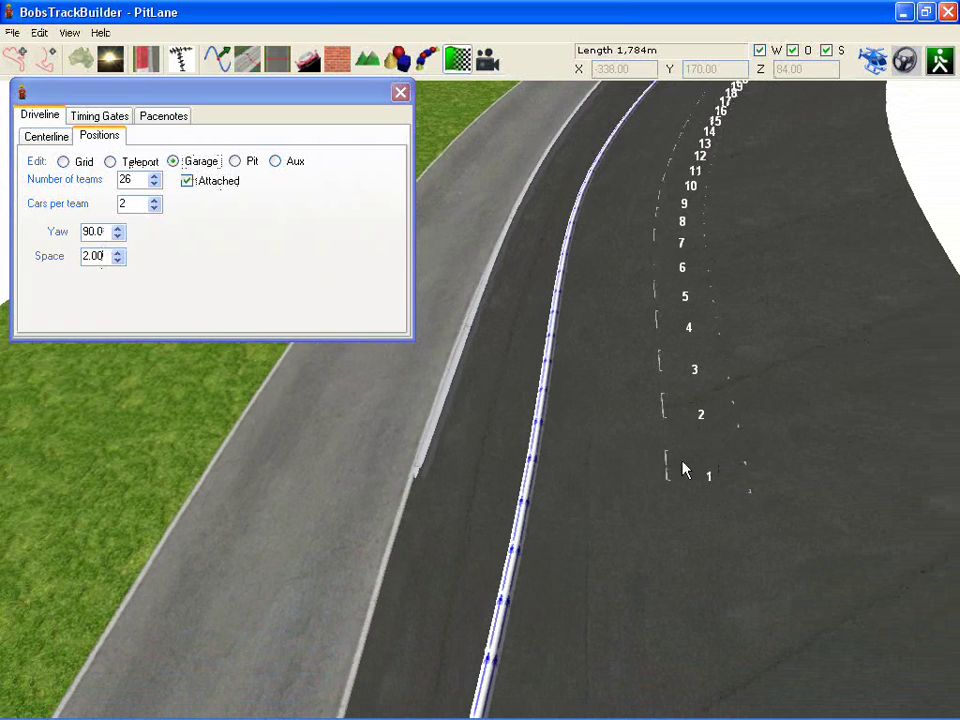
pyautogui.moveTo(104, 256); pyautogui.dragTo(70, 260)
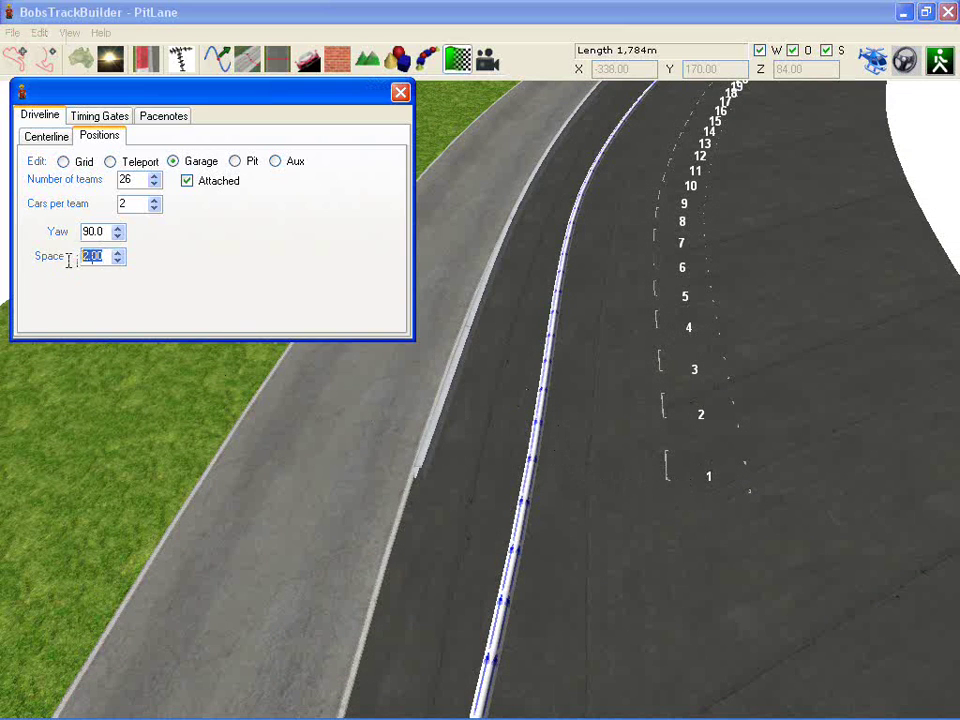
pyautogui.write('1')
pyautogui.click(533, 463)
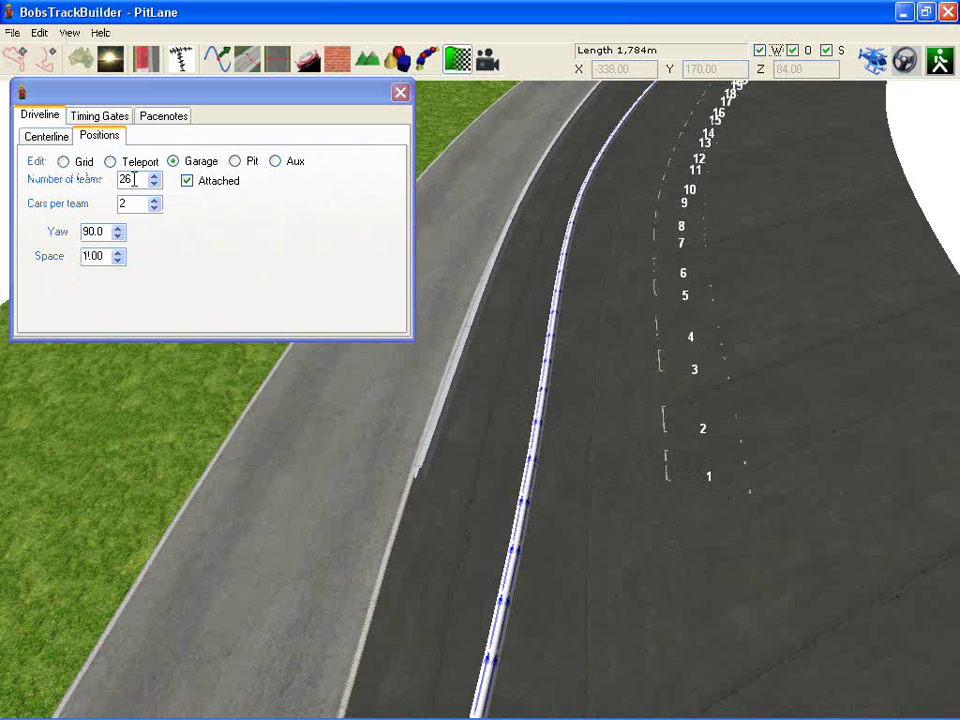
# - Spread the garage positions along the pit lane by moving the row's last slot toward the far end, and check the row
pyautogui.click(568, 327)
pyautogui.moveTo(575, 320); pyautogui.dragTo(708, 499)
pyautogui.moveTo(708, 499); pyautogui.dragTo(388, 325, button='middle')
pyautogui.moveTo(790, 283); pyautogui.dragTo(462, 372)
pyautogui.scroll(3, 464, 372)
pyautogui.scroll(4, 465, 372)
pyautogui.moveTo(474, 384); pyautogui.dragTo(452, 540, button='right')
pyautogui.moveTo(450, 541); pyautogui.dragTo(358, 321, button='middle')
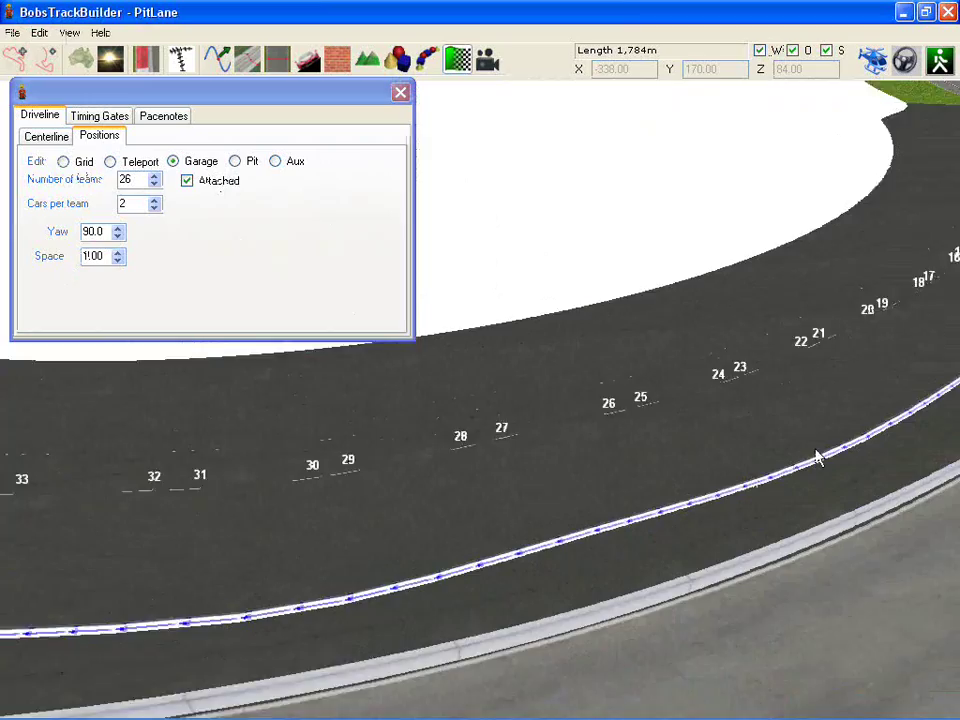
pyautogui.moveTo(816, 456); pyautogui.dragTo(636, 399, button='right')
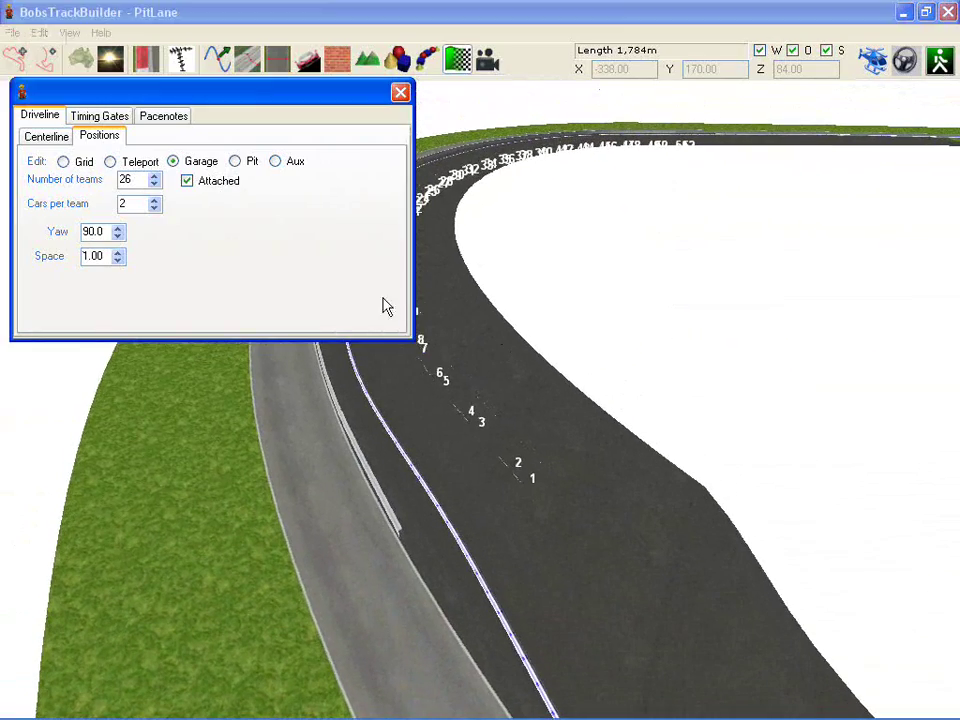
# - Lay out the pit positions by moving slot 1 back and away from the pitlane line and slot 26 near the pit wall's far end
pyautogui.click(240, 161)
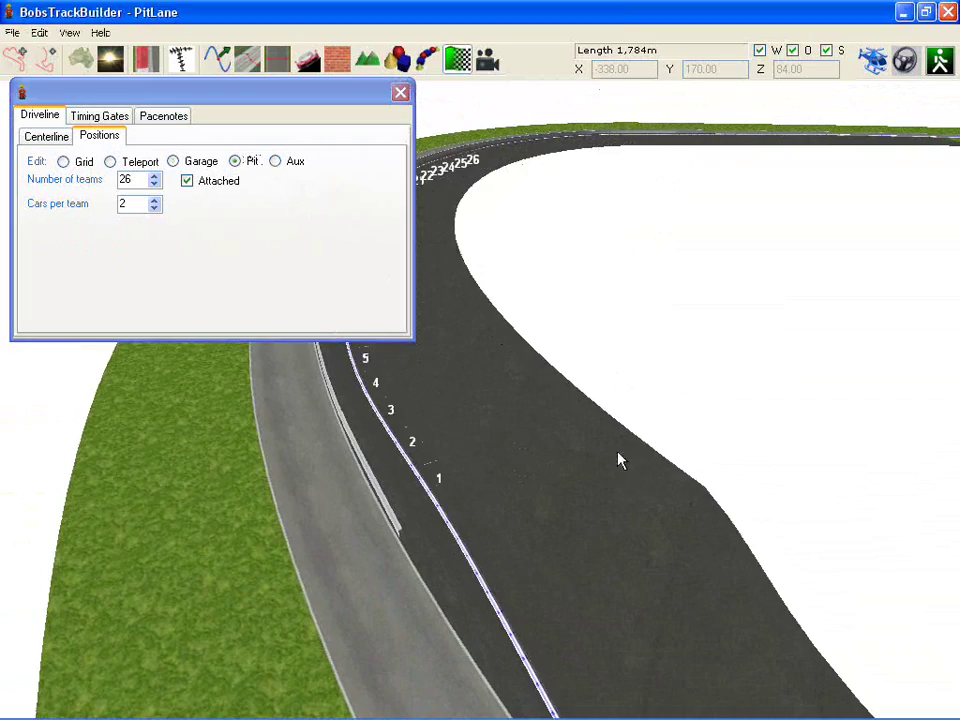
pyautogui.moveTo(619, 460); pyautogui.dragTo(519, 476, button='right')
pyautogui.scroll(3, 692, 514)
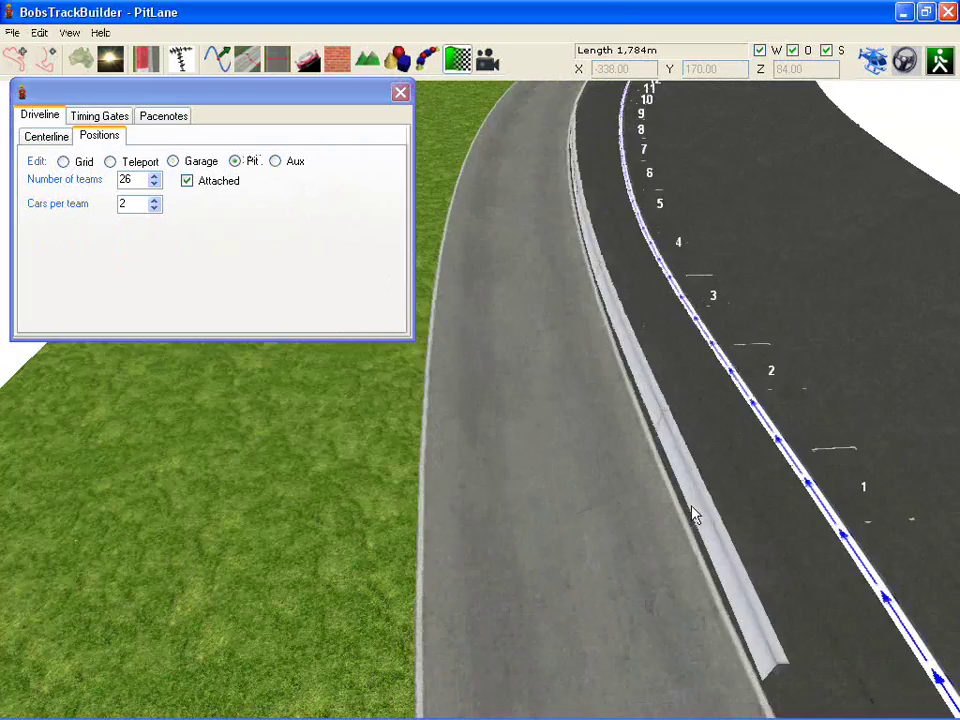
pyautogui.moveTo(693, 515); pyautogui.dragTo(300, 355, button='right')
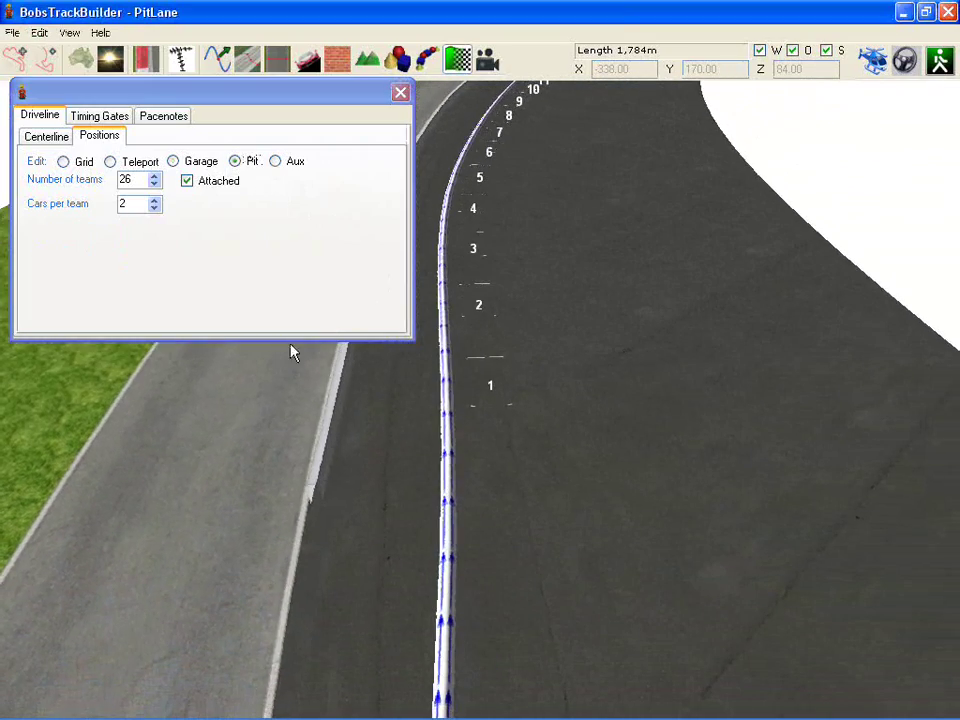
pyautogui.click(175, 165)
pyautogui.click(246, 165)
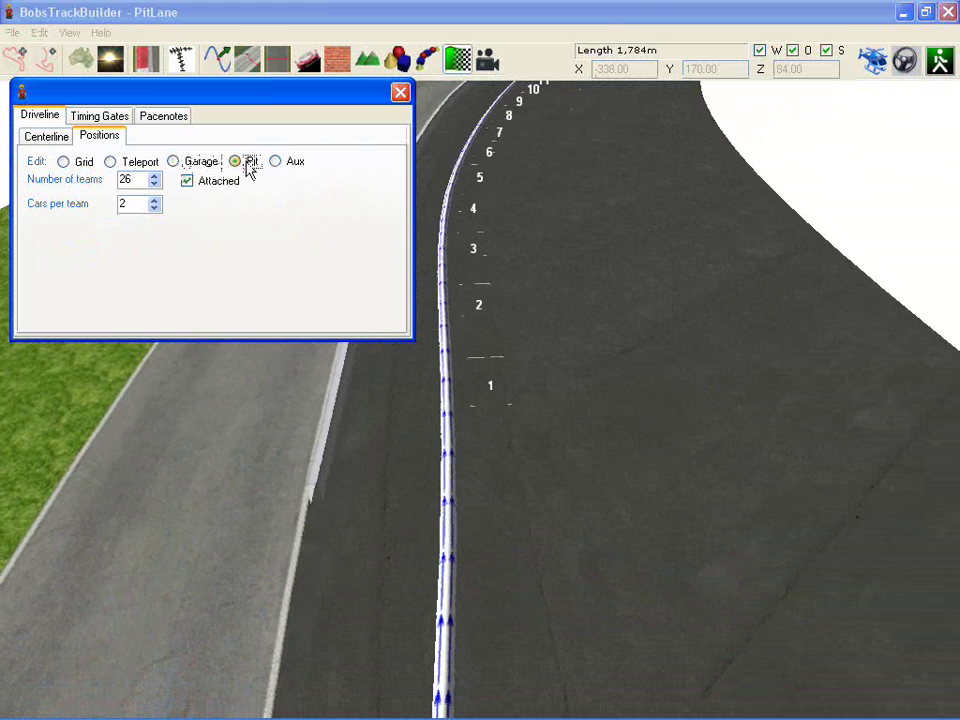
pyautogui.moveTo(519, 375)
pyautogui.mouseDown()
pyautogui.moveTo(589, 448)
pyautogui.moveTo(636, 441)
pyautogui.moveTo(524, 442)
pyautogui.mouseUp()
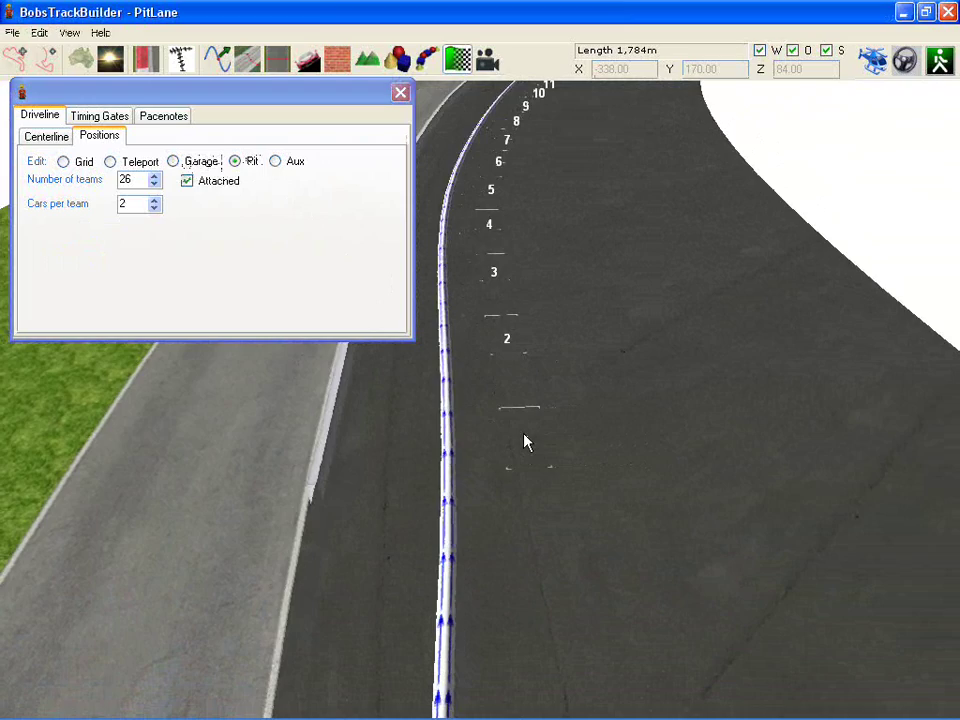
pyautogui.moveTo(576, 308)
pyautogui.mouseDown(button='right')
pyautogui.moveTo(606, 254)
pyautogui.moveTo(306, 347)
pyautogui.moveTo(345, 281)
pyautogui.moveTo(617, 290)
pyautogui.mouseUp(button='right')
pyautogui.moveTo(612, 268)
pyautogui.mouseDown()
pyautogui.moveTo(735, 371)
pyautogui.moveTo(709, 418)
pyautogui.moveTo(675, 414)
pyautogui.moveTo(787, 436)
pyautogui.moveTo(669, 433)
pyautogui.moveTo(703, 430)
pyautogui.mouseUp()
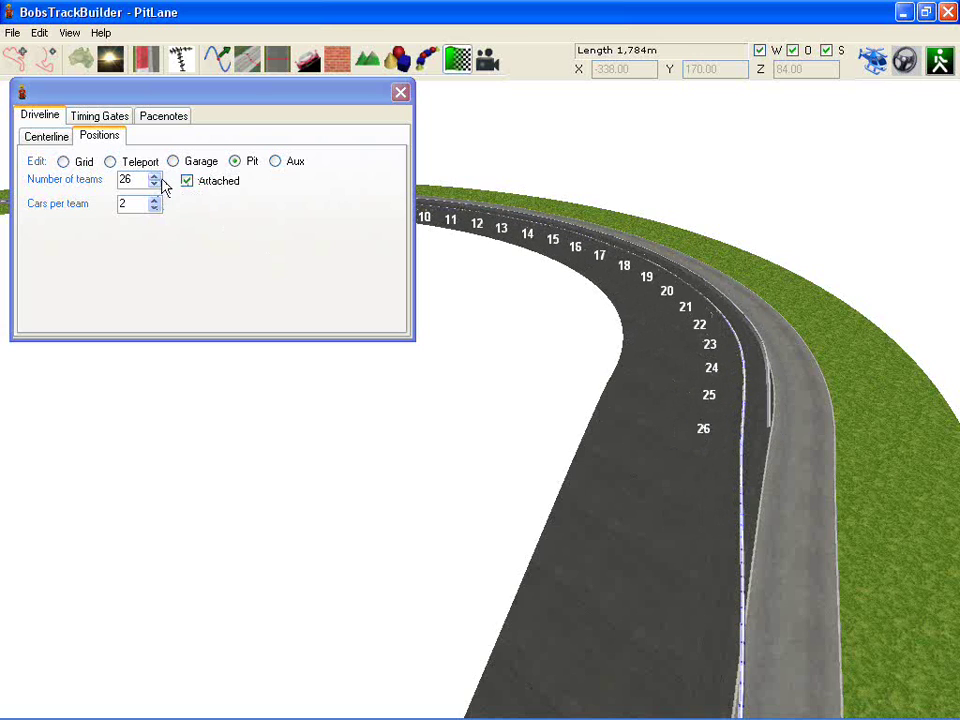
# - Compare the pit and garage rows and move pit slot 26 closer to the pitlane line, checking the spacing along the wall
pyautogui.click(200, 162)
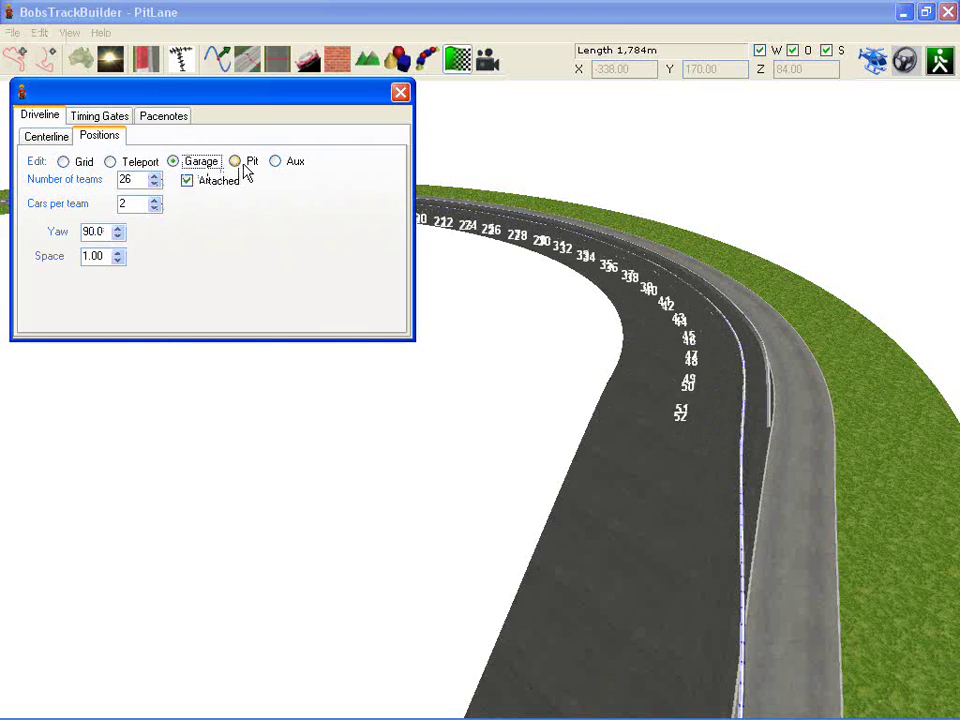
pyautogui.click(241, 162)
pyautogui.scroll(5, 797, 465)
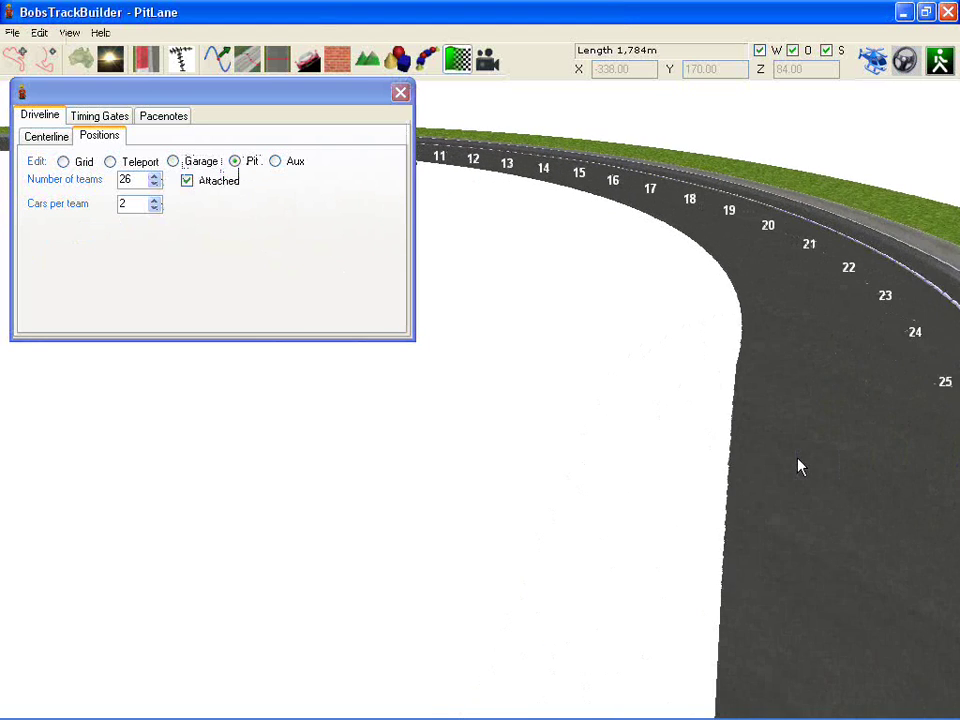
pyautogui.moveTo(797, 459); pyautogui.dragTo(206, 507, button='middle')
pyautogui.moveTo(617, 456); pyautogui.dragTo(500, 593, button='middle')
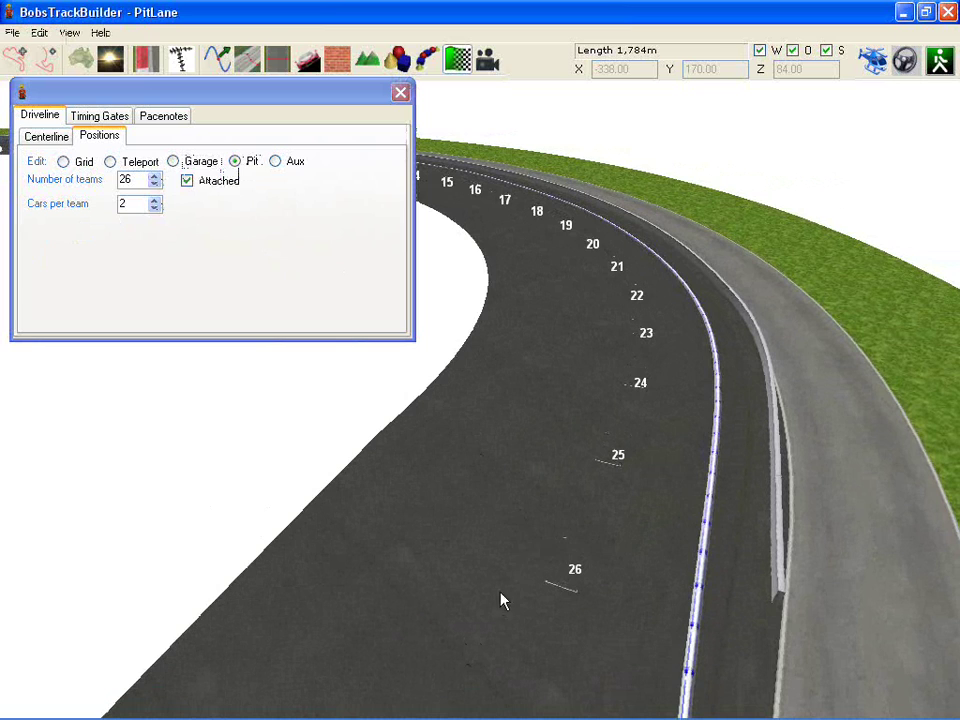
pyautogui.click(198, 162)
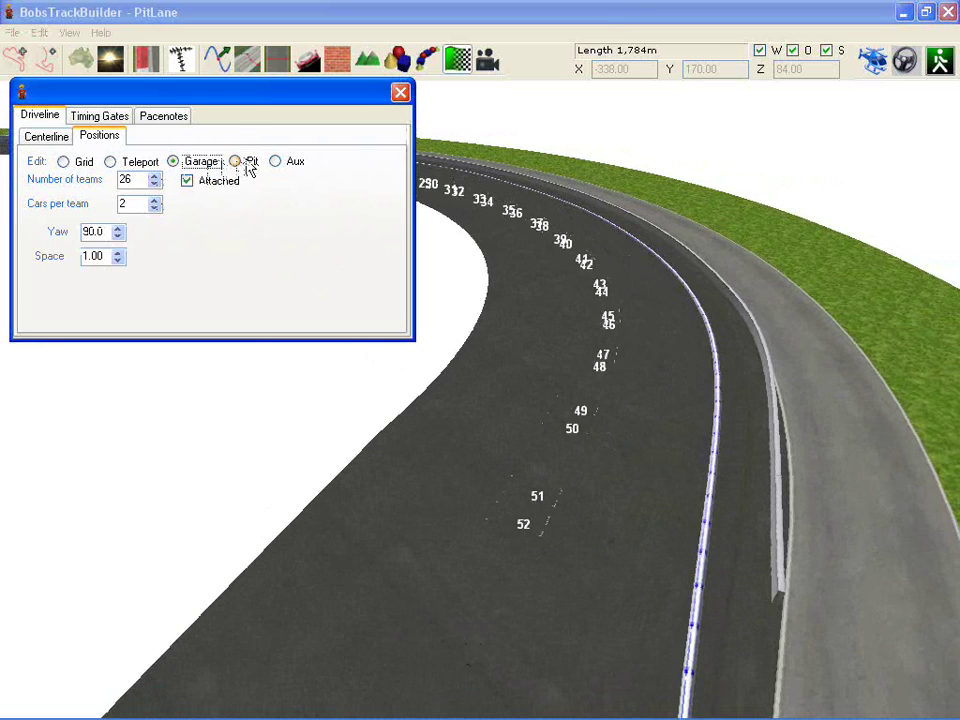
pyautogui.click(250, 168)
pyautogui.moveTo(594, 574)
pyautogui.mouseDown()
pyautogui.moveTo(638, 514)
pyautogui.moveTo(707, 527)
pyautogui.moveTo(650, 518)
pyautogui.mouseUp()
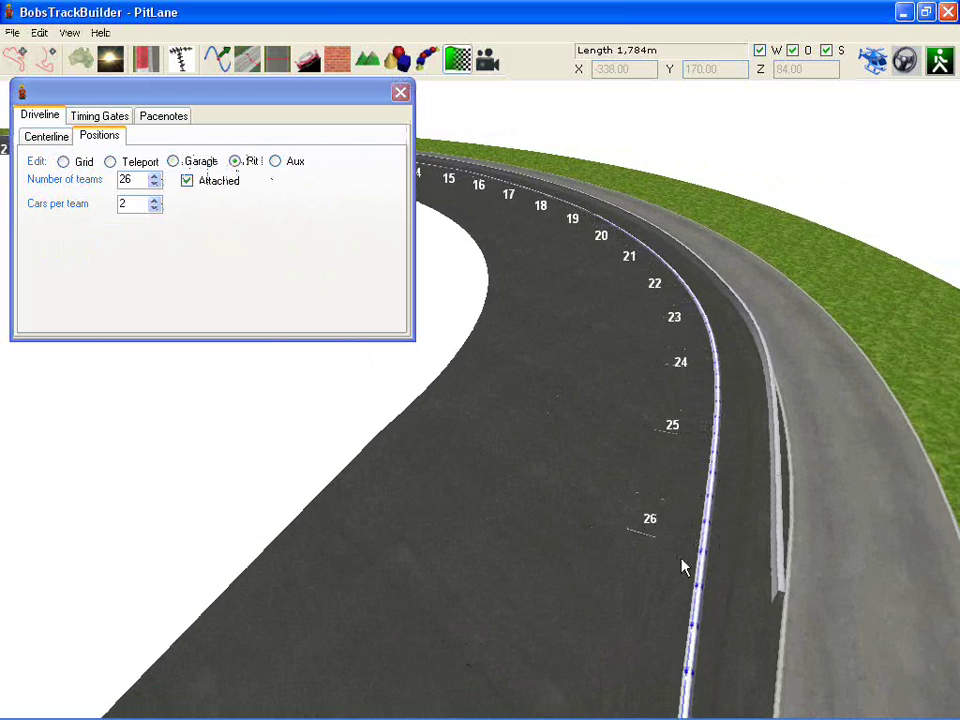
pyautogui.moveTo(511, 262); pyautogui.dragTo(69, 268, button='right')
pyautogui.moveTo(594, 538); pyautogui.dragTo(483, 505, button='right')
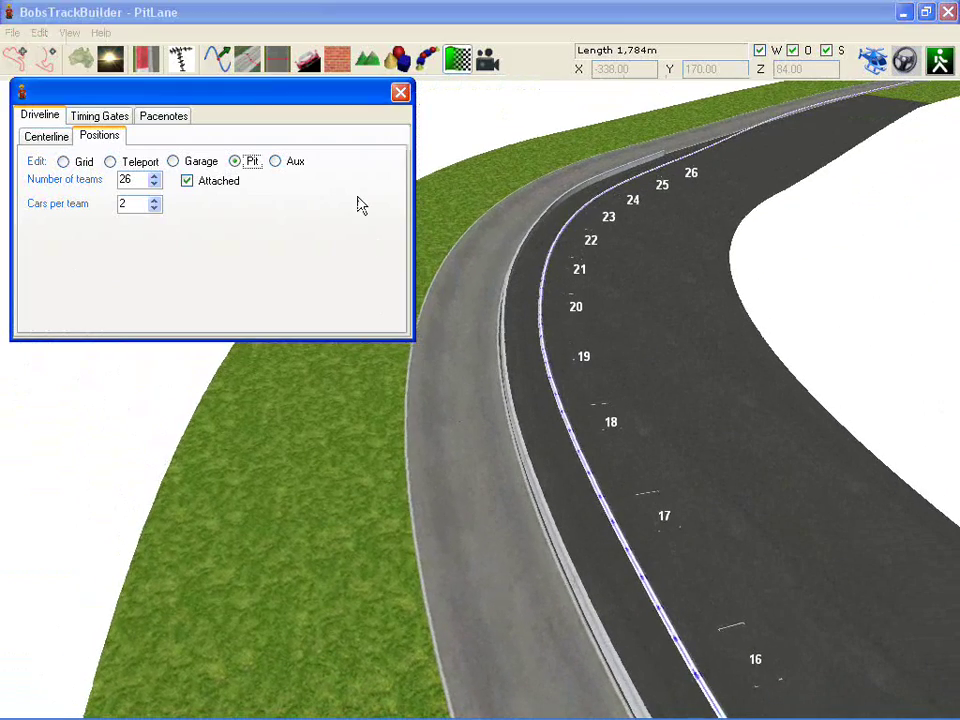
# - Show the aux positions and place slot 2 on the dark pit tarmac near its far end, away from the track
pyautogui.click(288, 162)
pyautogui.moveTo(670, 190)
pyautogui.mouseDown(button='right')
pyautogui.moveTo(702, 174)
pyautogui.moveTo(706, 219)
pyautogui.moveTo(715, 222)
pyautogui.mouseUp(button='right')
pyautogui.moveTo(722, 170); pyautogui.dragTo(661, 359)
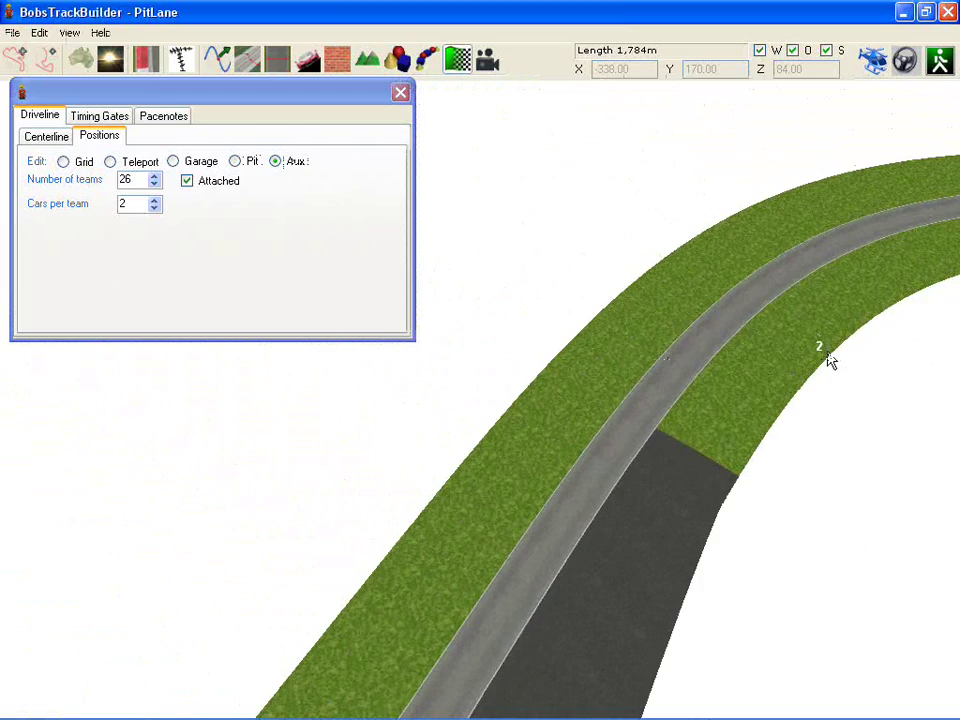
pyautogui.moveTo(829, 364); pyautogui.dragTo(773, 408)
pyautogui.moveTo(667, 452)
pyautogui.mouseDown(button='right')
pyautogui.moveTo(704, 436)
pyautogui.moveTo(758, 362)
pyautogui.mouseUp(button='right')
pyautogui.scroll(4, 664, 429)
pyautogui.scroll(4, 671, 421)
pyautogui.moveTo(684, 361); pyautogui.dragTo(670, 357, button='right')
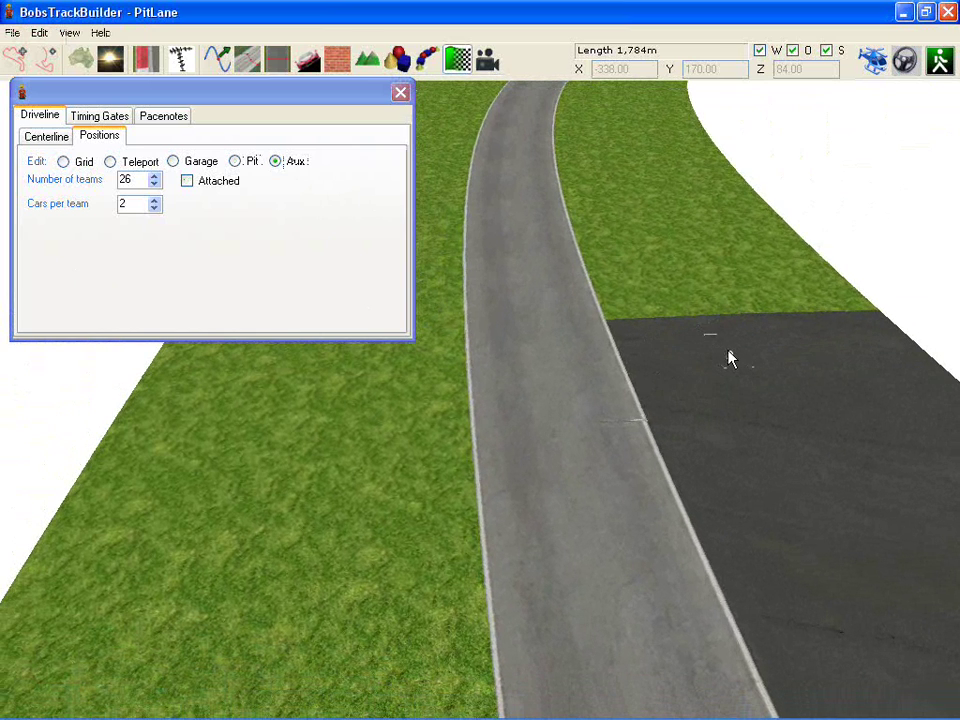
pyautogui.moveTo(736, 357)
pyautogui.mouseDown()
pyautogui.moveTo(797, 340)
pyautogui.moveTo(845, 354)
pyautogui.moveTo(847, 366)
pyautogui.mouseUp()
# - Adjust aux slot 1 on the track ahead of the grid, beside the pit tarmac's near end, and close the driveline editor
pyautogui.scroll(-3, 680, 421)
pyautogui.scroll(-3, 665, 425)
pyautogui.moveTo(583, 429); pyautogui.dragTo(816, 391, button='right')
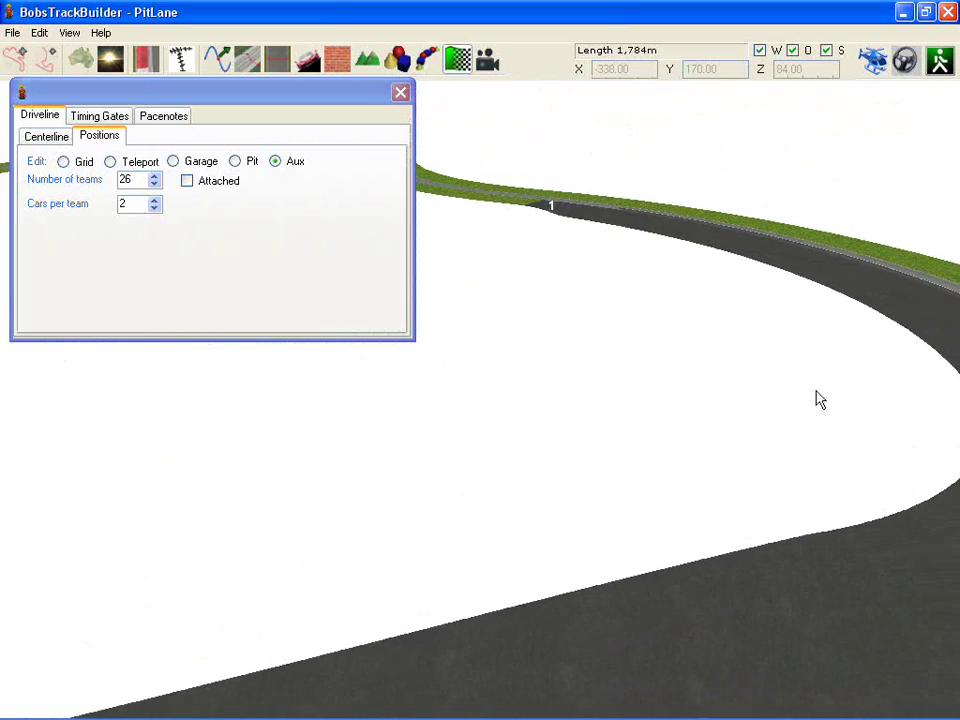
pyautogui.moveTo(609, 206); pyautogui.dragTo(905, 215, button='middle')
pyautogui.moveTo(905, 215)
pyautogui.mouseDown(button='right')
pyautogui.moveTo(870, 304)
pyautogui.moveTo(763, 328)
pyautogui.mouseUp(button='right')
pyautogui.scroll(5, 731, 311)
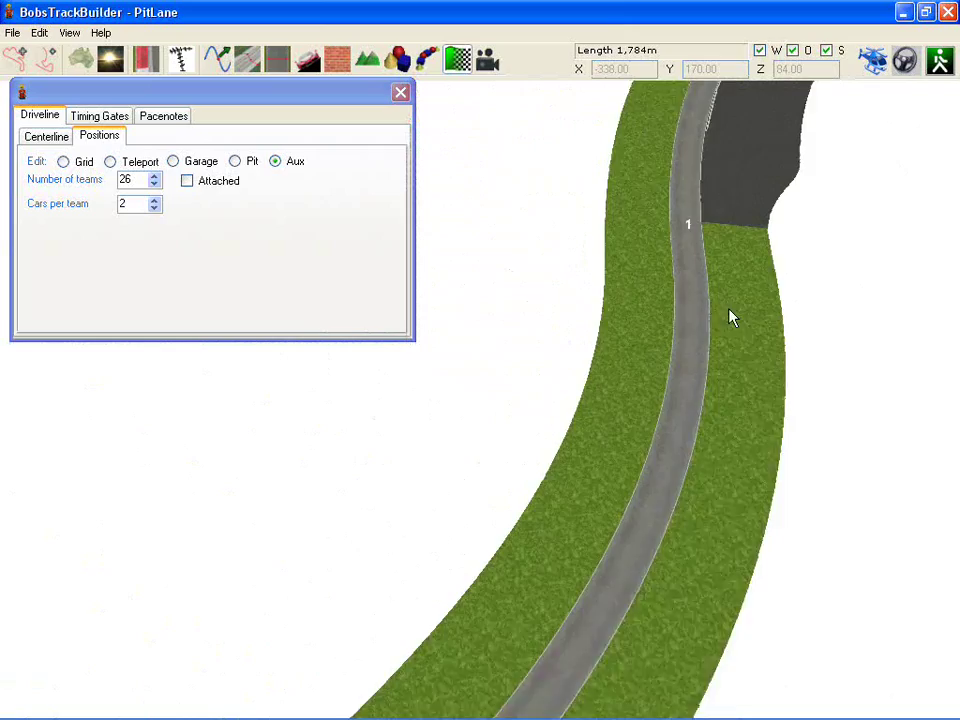
pyautogui.scroll(1, 742, 300)
pyautogui.moveTo(743, 206); pyautogui.dragTo(669, 311, button='middle')
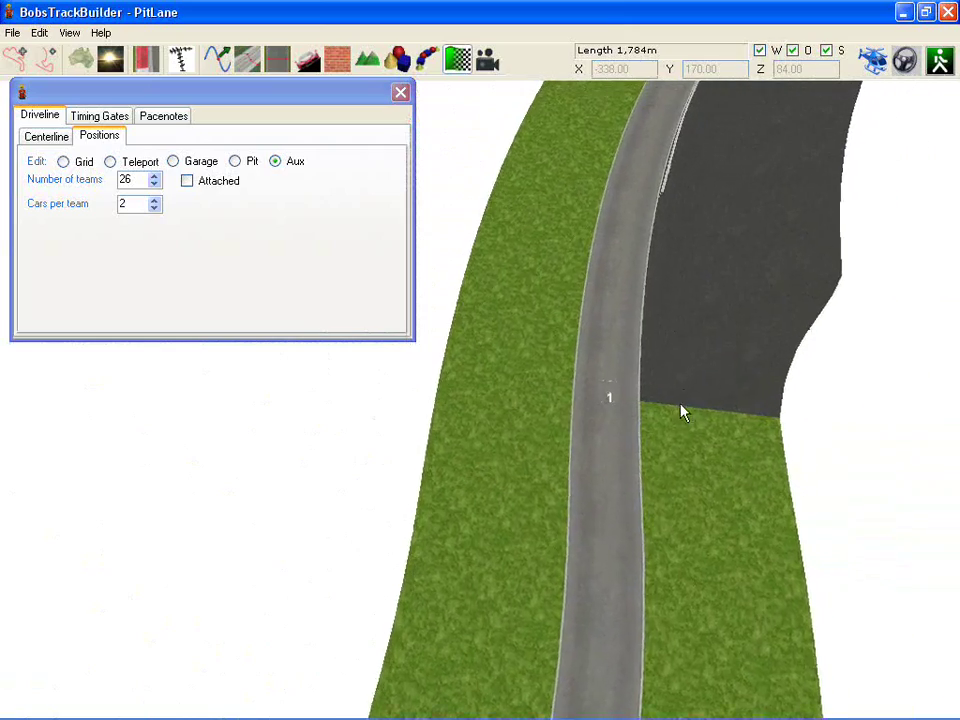
pyautogui.scroll(5, 682, 403)
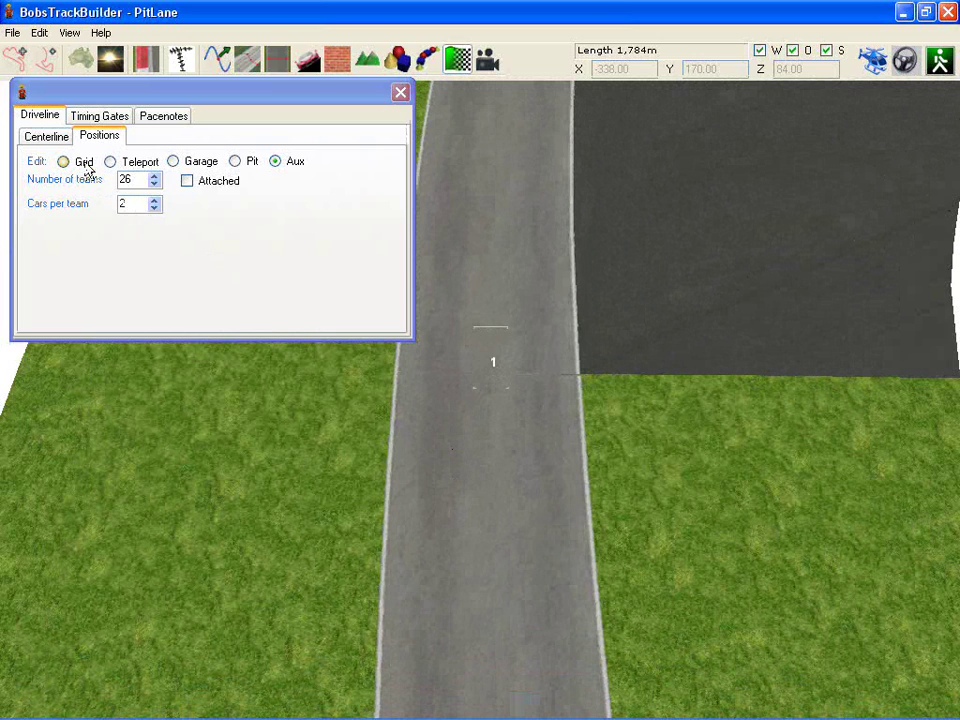
pyautogui.click(86, 166)
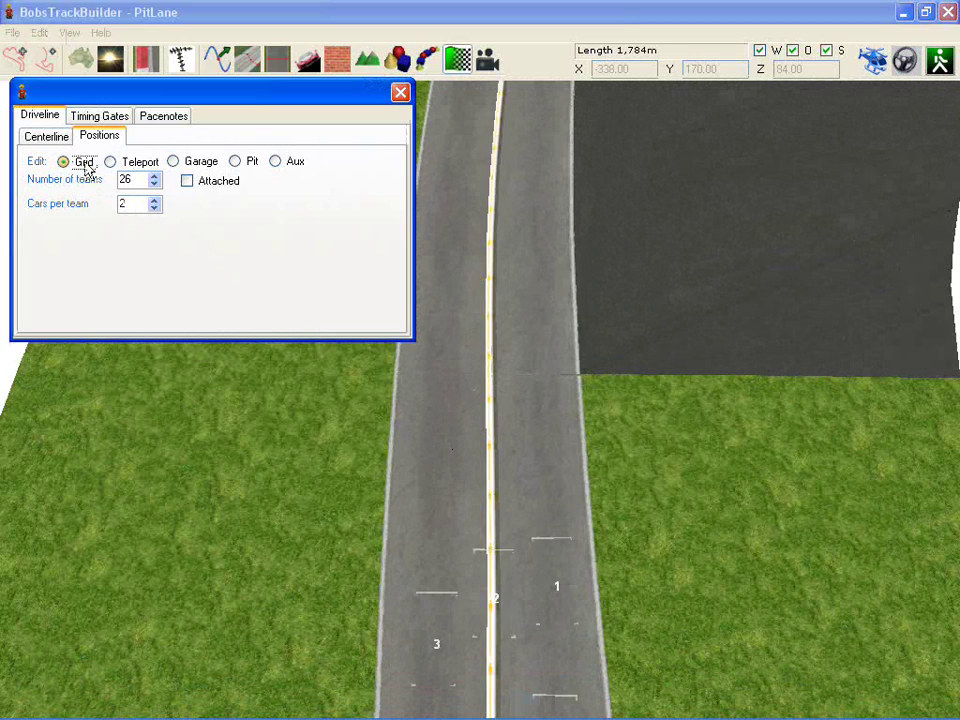
pyautogui.click(297, 164)
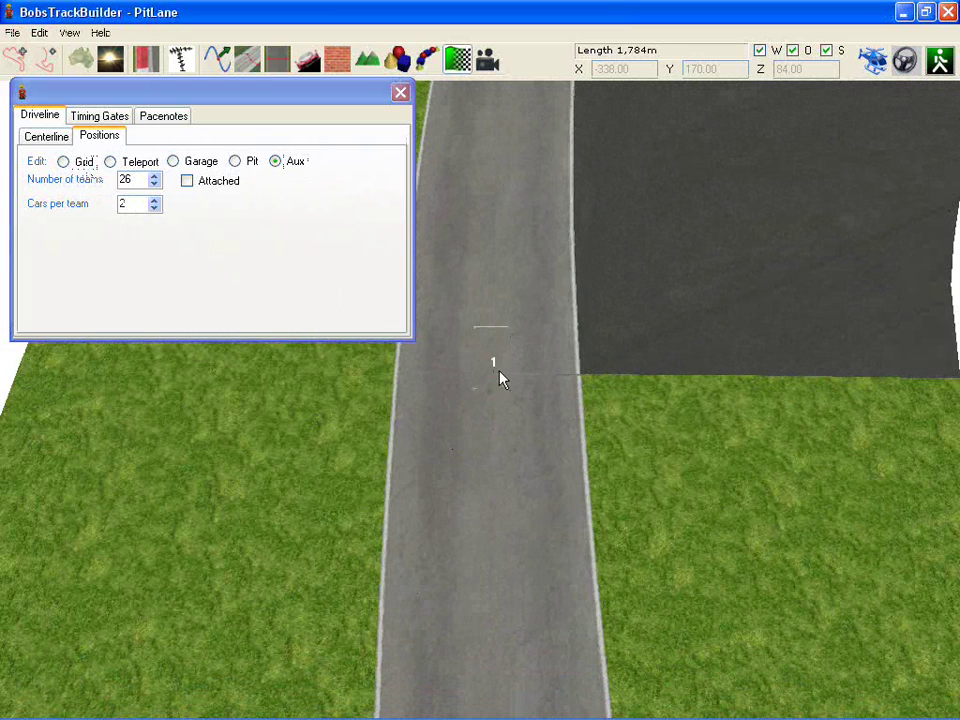
pyautogui.moveTo(500, 378)
pyautogui.mouseDown()
pyautogui.moveTo(379, 377)
pyautogui.moveTo(486, 355)
pyautogui.mouseUp()
pyautogui.moveTo(478, 399); pyautogui.dragTo(505, 289, button='middle')
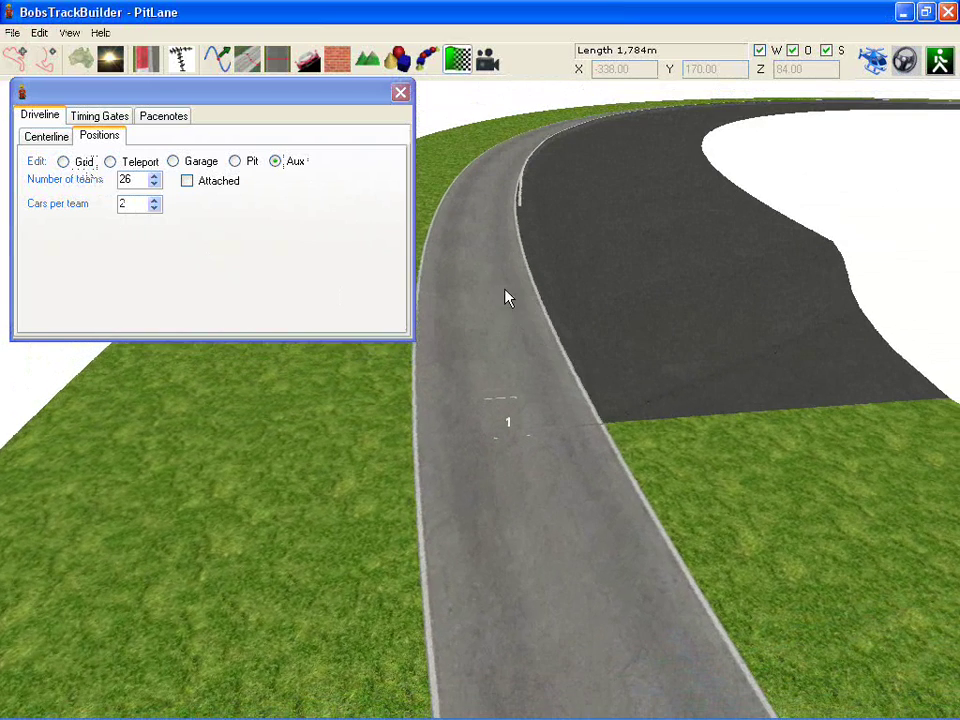
pyautogui.click(400, 92)
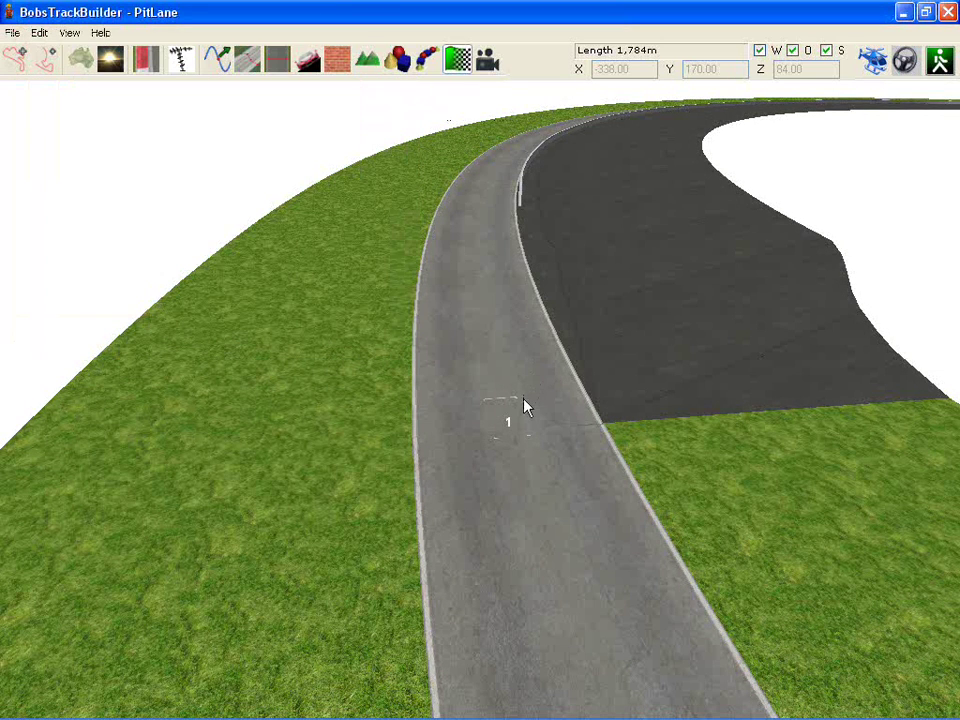
pyautogui.hotkey('alt', 'Tab')
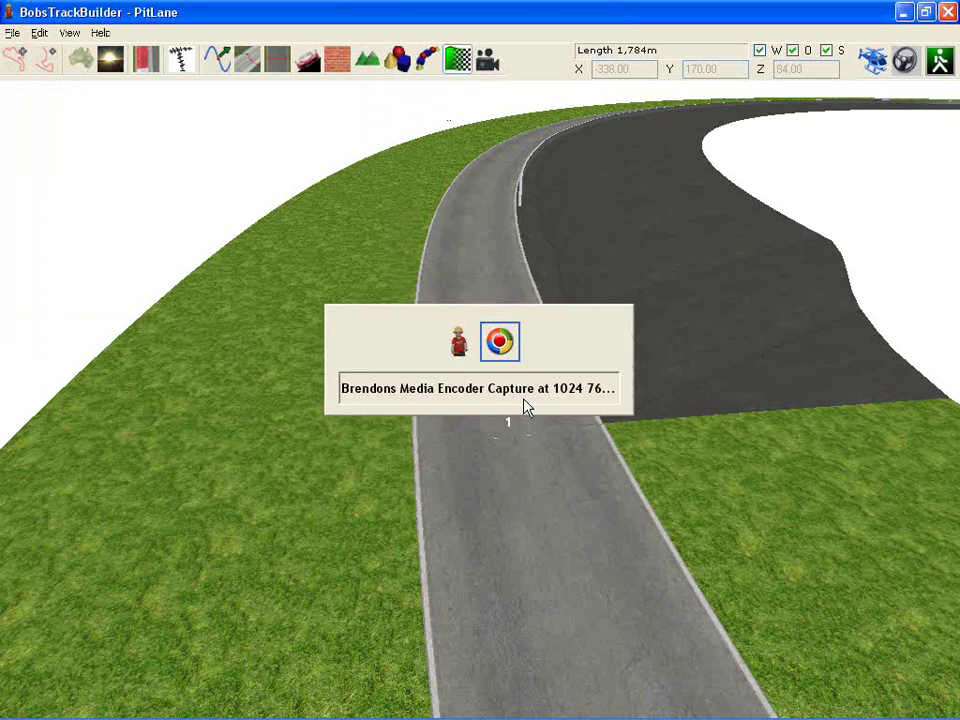